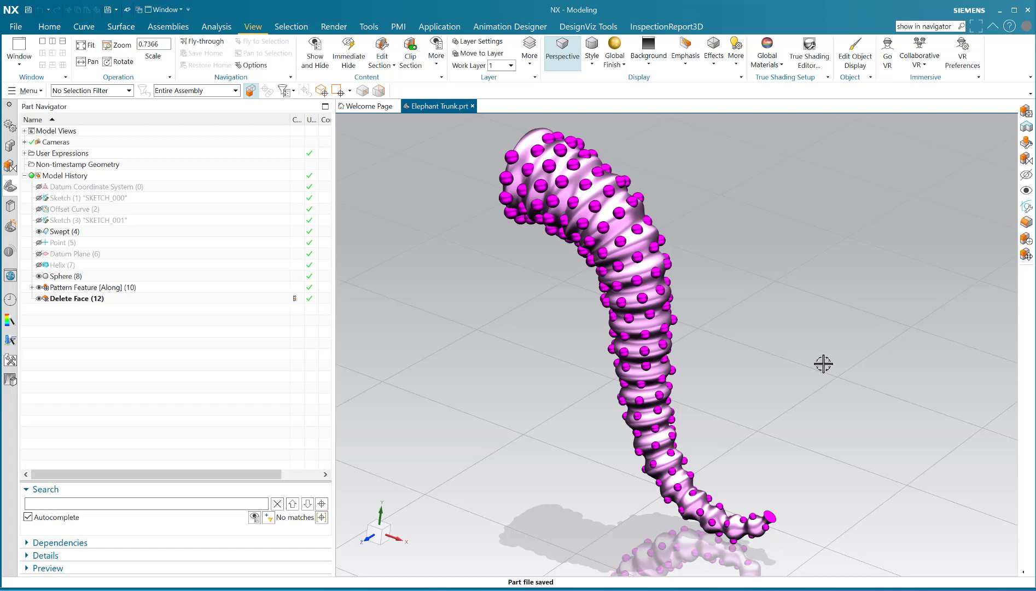
# Step: Examine the finished elephant trunk model with its ribbed surface and patterned spheres from several angles
pyautogui.moveTo(817, 360); pyautogui.dragTo(520, 336, button='middle')
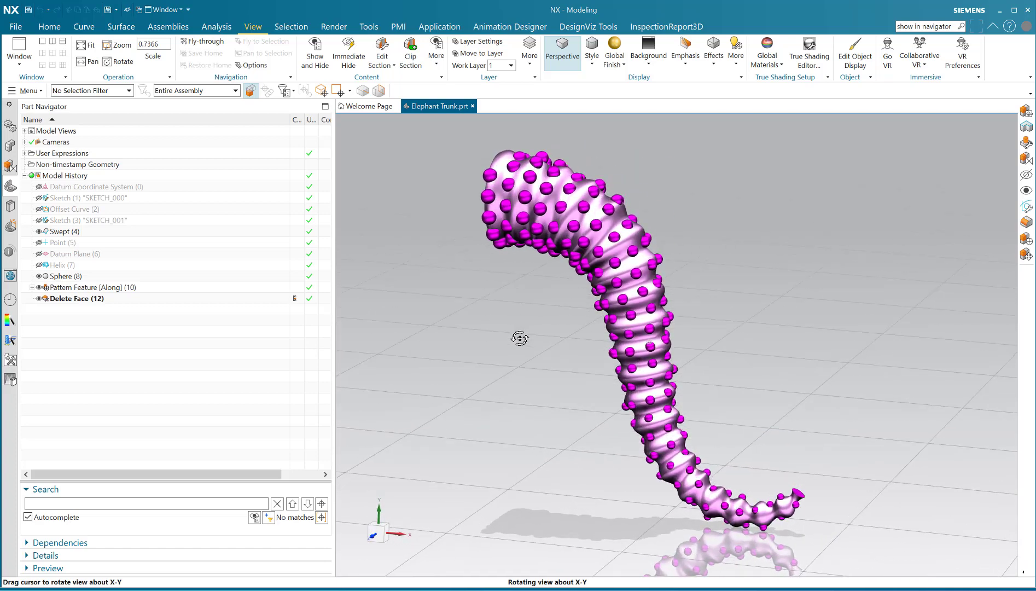
pyautogui.hotkey('ctrl', 's')
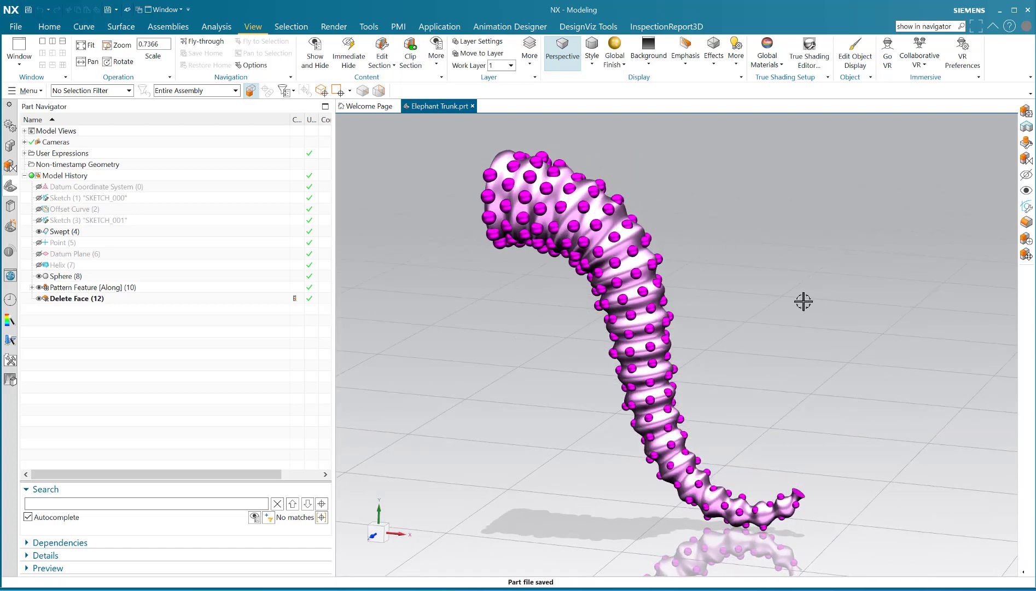
pyautogui.moveTo(779, 305)
pyautogui.mouseDown(button='middle')
pyautogui.moveTo(747, 307)
pyautogui.moveTo(751, 325)
pyautogui.moveTo(779, 298)
pyautogui.moveTo(789, 303)
pyautogui.moveTo(733, 316)
pyautogui.moveTo(777, 305)
pyautogui.mouseUp(button='middle')
pyautogui.hotkey('ctrl', 's')
pyautogui.scroll(-2, 690, 209)
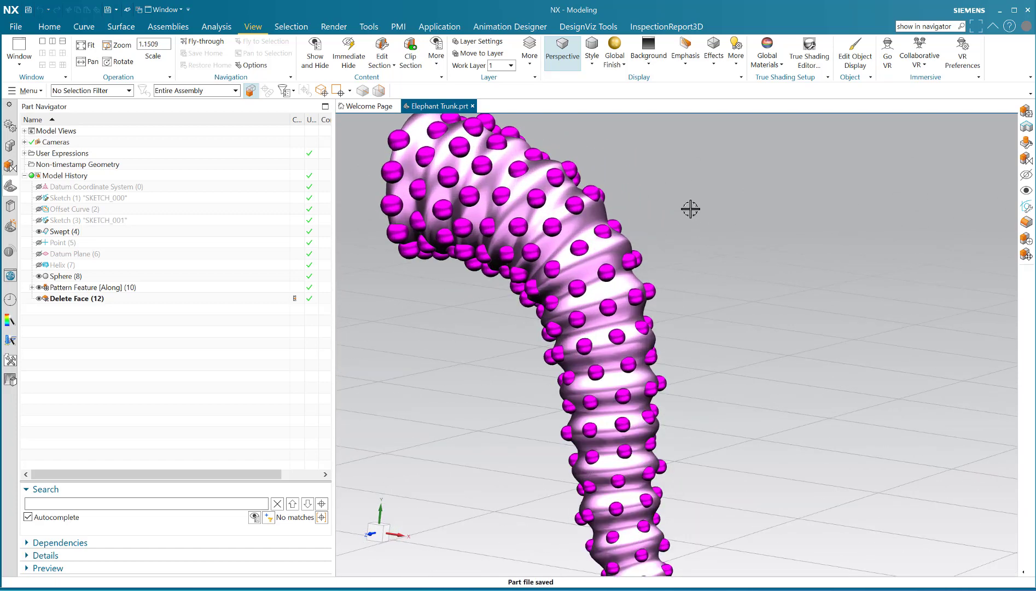
pyautogui.scroll(2, 690, 209)
pyautogui.moveTo(693, 236)
pyautogui.mouseDown(button='middle')
pyautogui.moveTo(732, 240)
pyautogui.moveTo(693, 242)
pyautogui.moveTo(677, 223)
pyautogui.moveTo(695, 243)
pyautogui.moveTo(709, 232)
pyautogui.moveTo(693, 242)
pyautogui.mouseUp(button='middle')
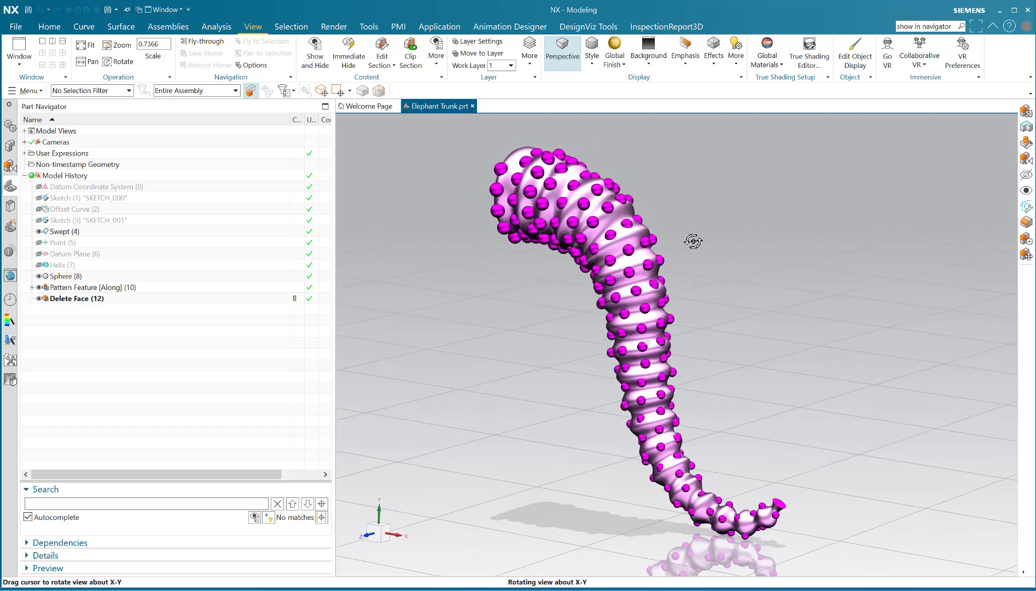
pyautogui.hotkey('ctrl', 's')
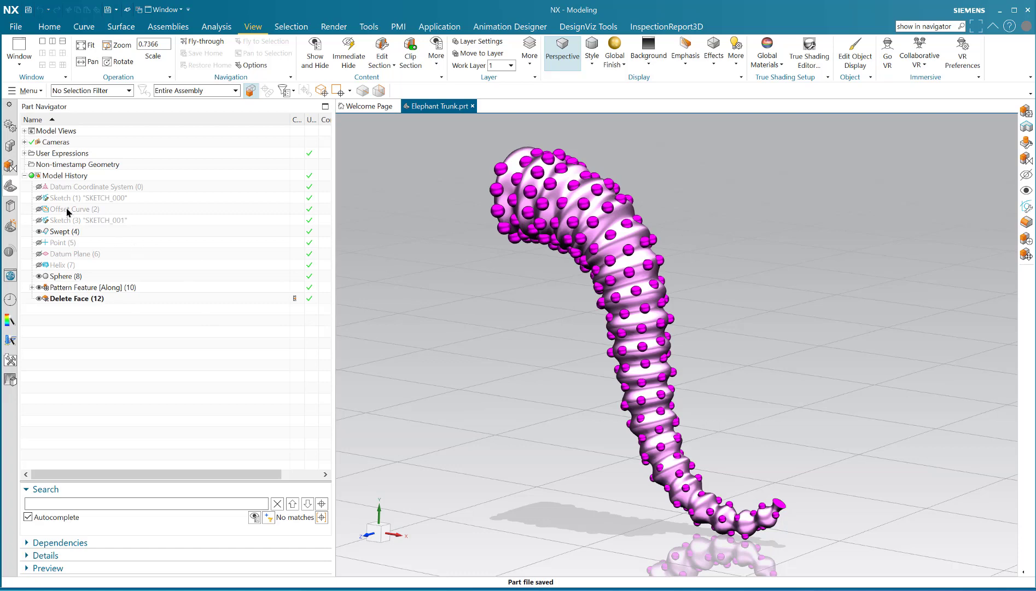
pyautogui.moveTo(749, 287)
pyautogui.mouseDown(button='middle')
pyautogui.moveTo(727, 291)
pyautogui.moveTo(737, 291)
pyautogui.mouseUp(button='middle')
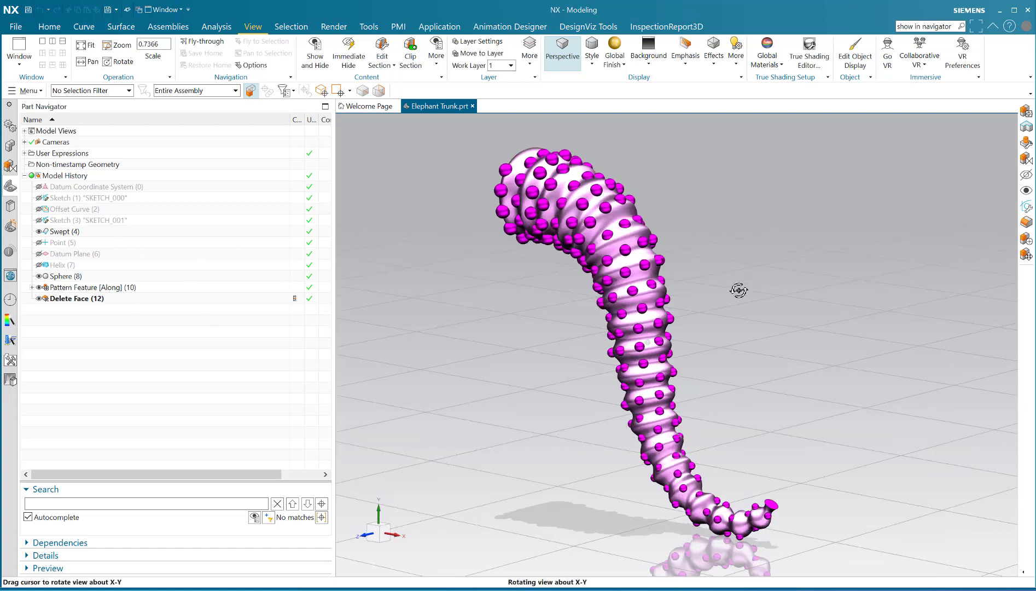
# Step: Roll the model back by making Sketch (1) "SKETCH_000" the current feature
pyautogui.rightClick(92, 199)
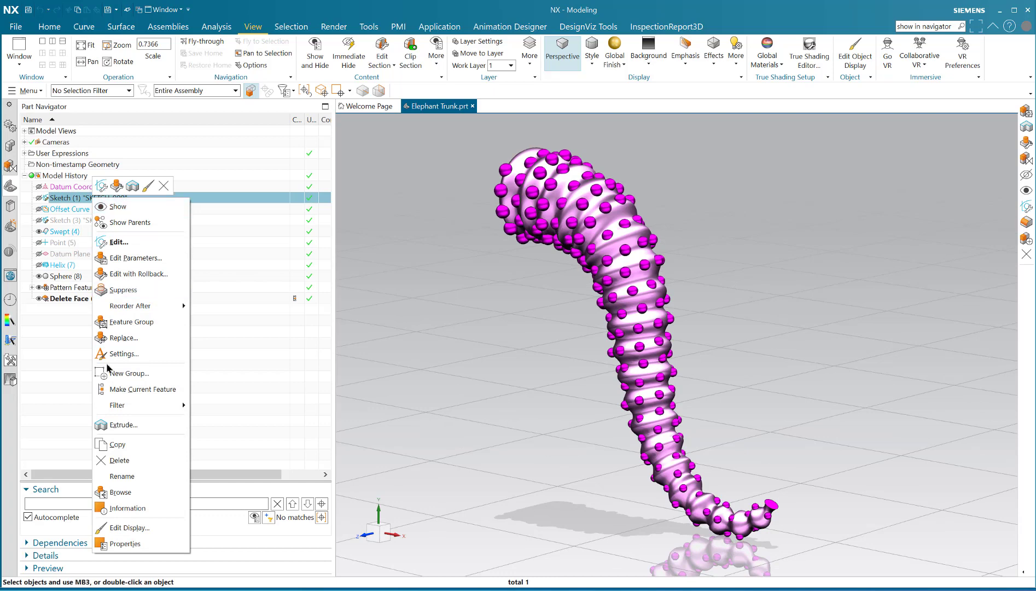
pyautogui.click(119, 389)
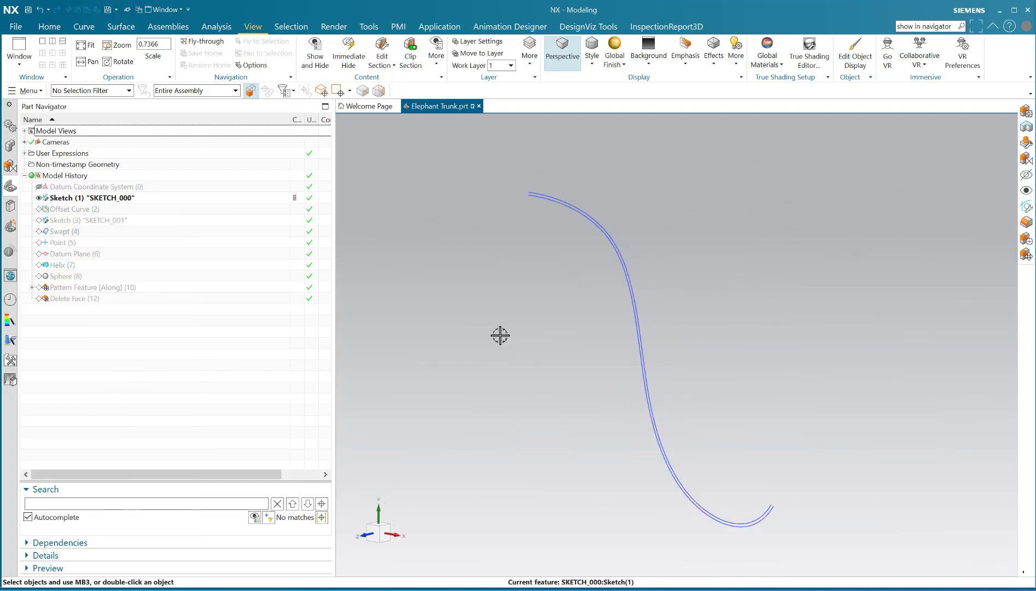
pyautogui.moveTo(514, 315); pyautogui.dragTo(535, 313, button='middle')
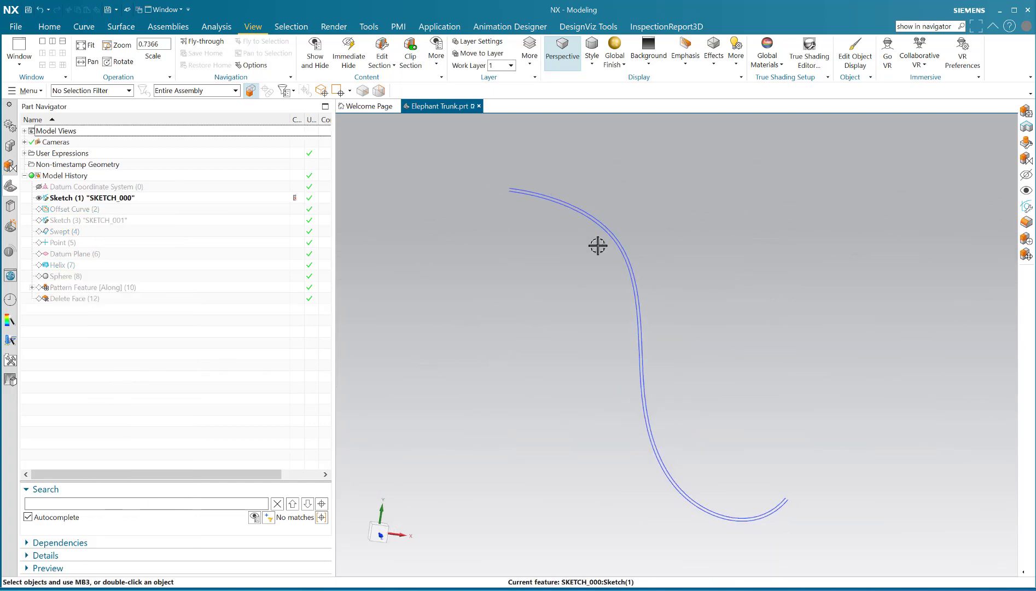
pyautogui.moveTo(723, 317)
pyautogui.mouseDown(button='middle')
pyautogui.moveTo(699, 326)
pyautogui.moveTo(706, 317)
pyautogui.mouseUp(button='middle')
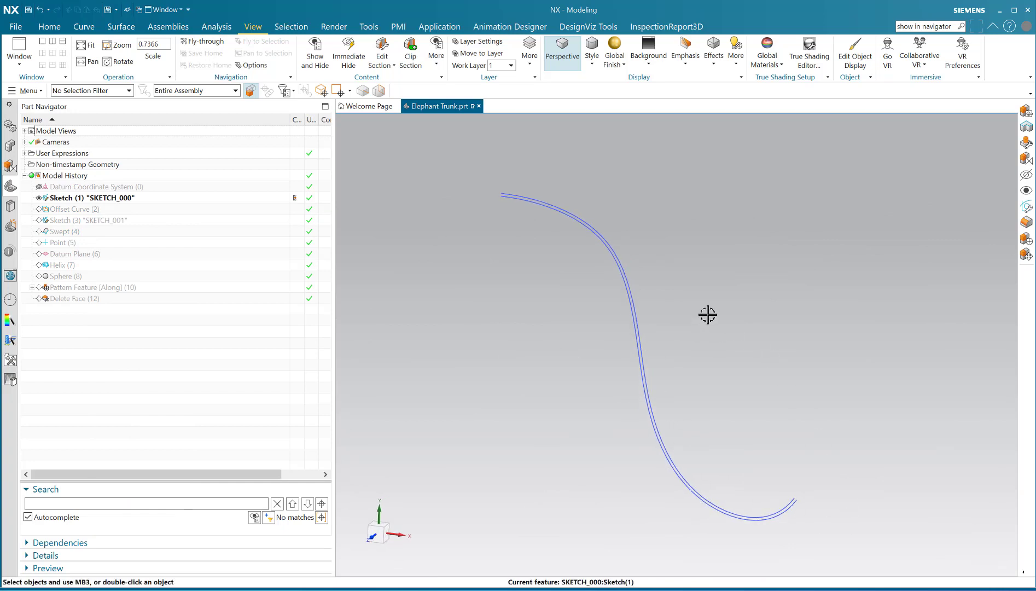
# Step: Choose a background preset for the graphics view
pyautogui.rightClick(733, 225)
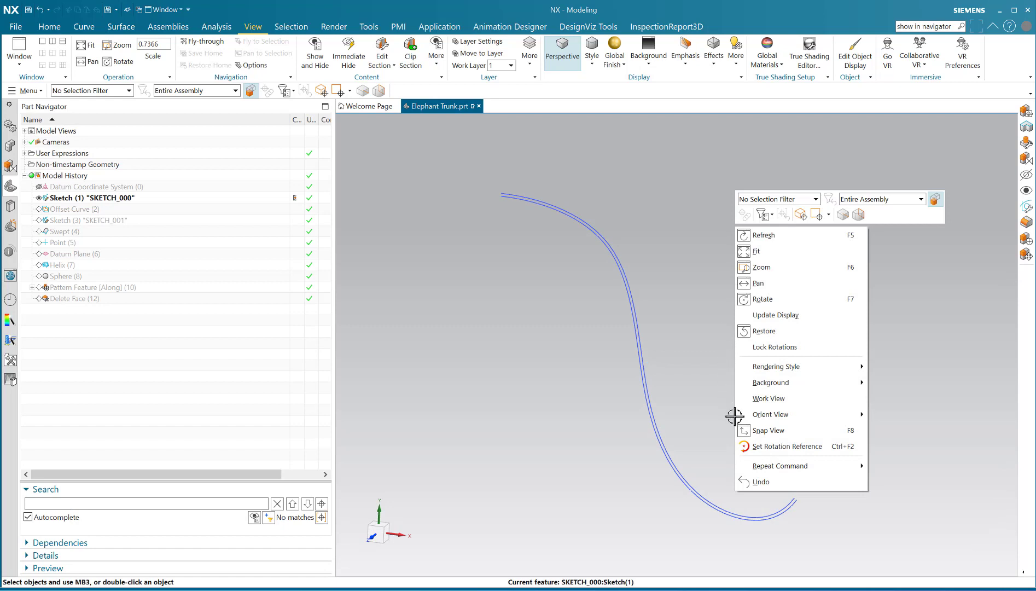
pyautogui.moveTo(765, 416)
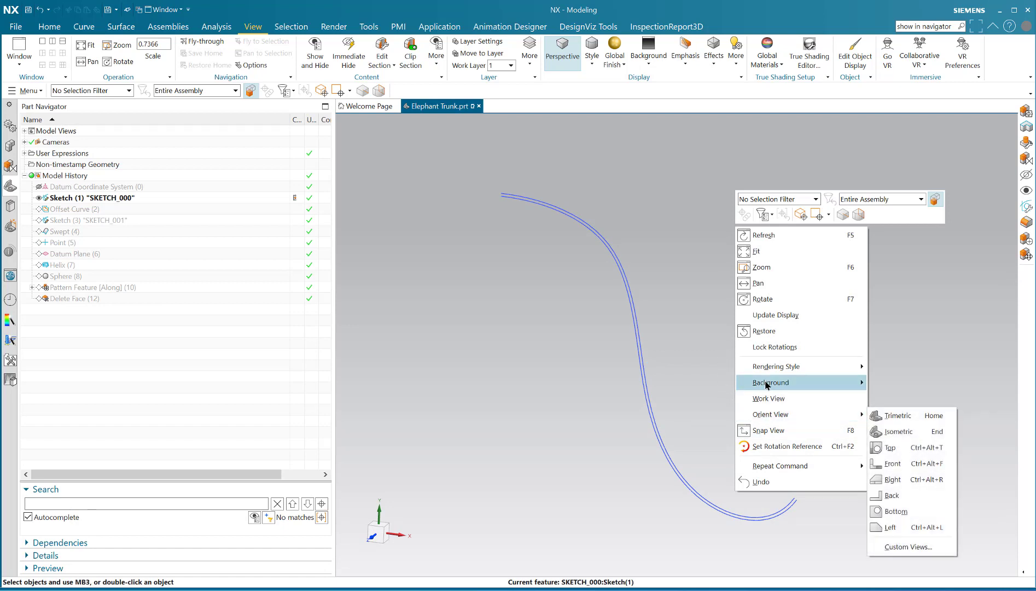
pyautogui.moveTo(784, 382)
pyautogui.click(930, 385)
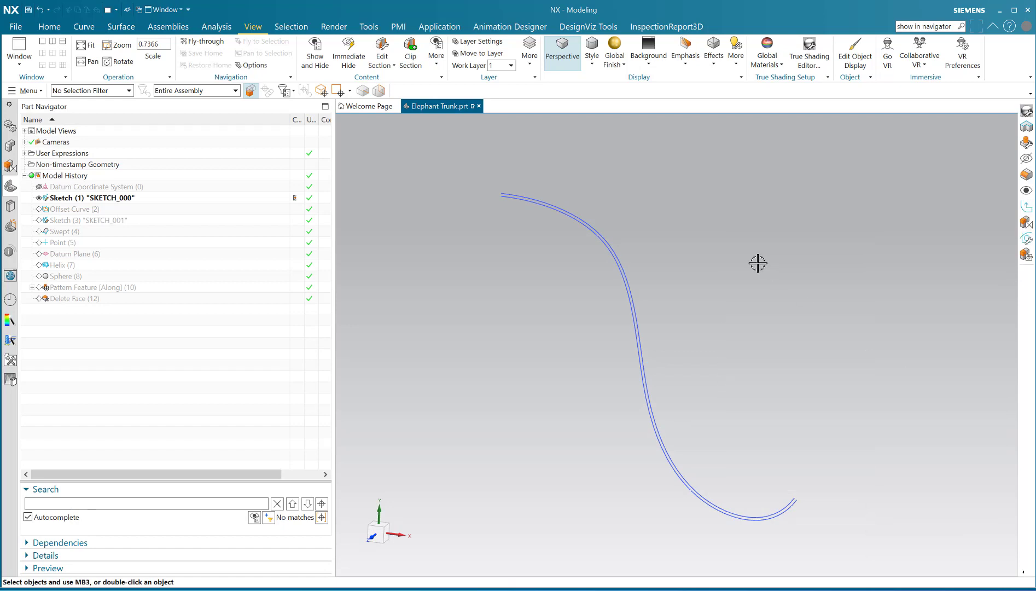
# Step: Open Sketch (1) "SKETCH_000" for editing, inspect its two parallel curves, and finish the sketch
pyautogui.moveTo(510, 282)
pyautogui.mouseDown()
pyautogui.moveTo(475, 283)
pyautogui.moveTo(516, 277)
pyautogui.mouseUp()
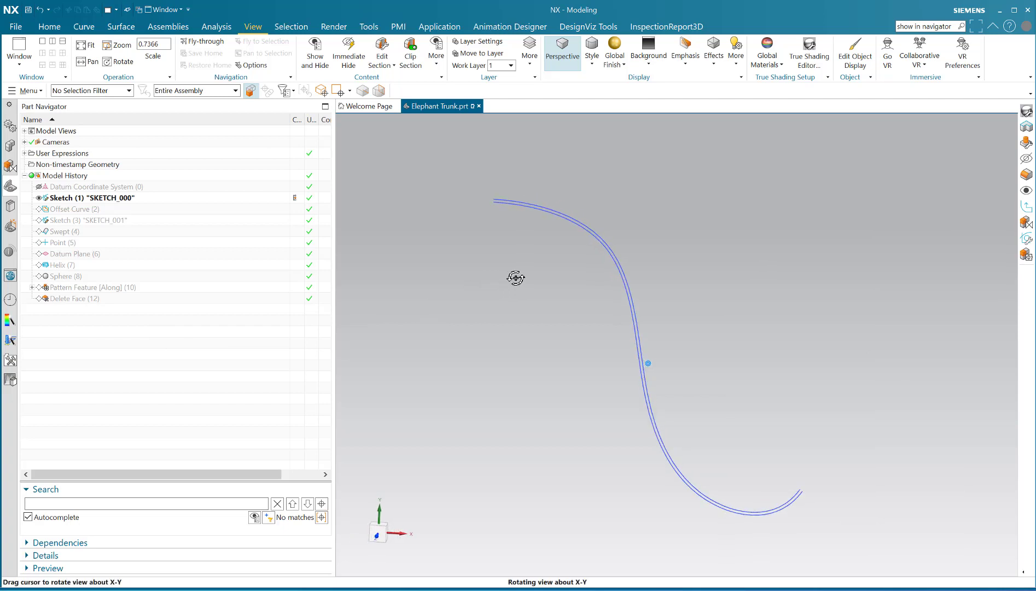
pyautogui.doubleClick(108, 198)
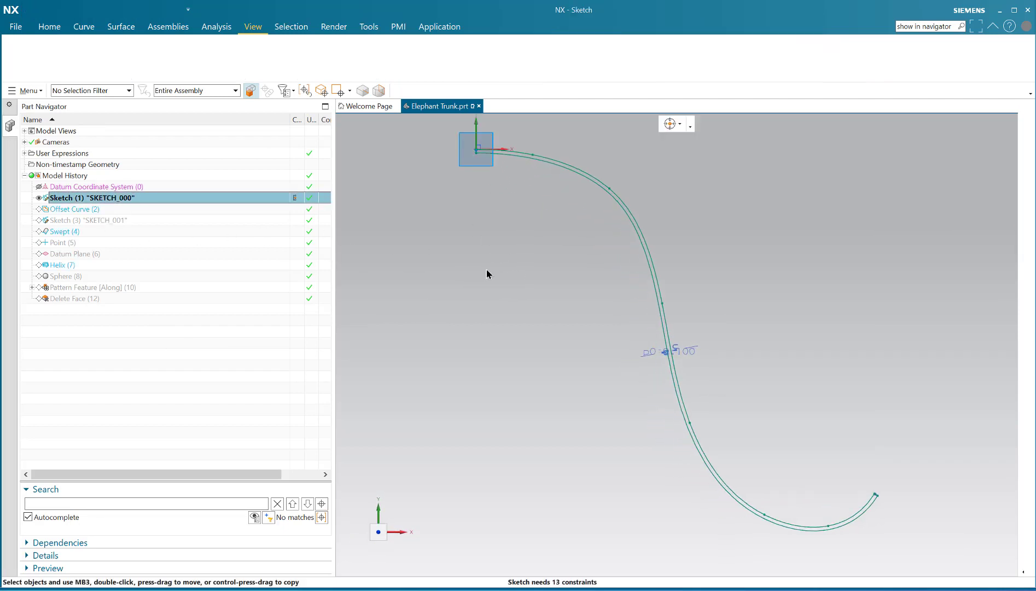
pyautogui.scroll(5, 539, 169)
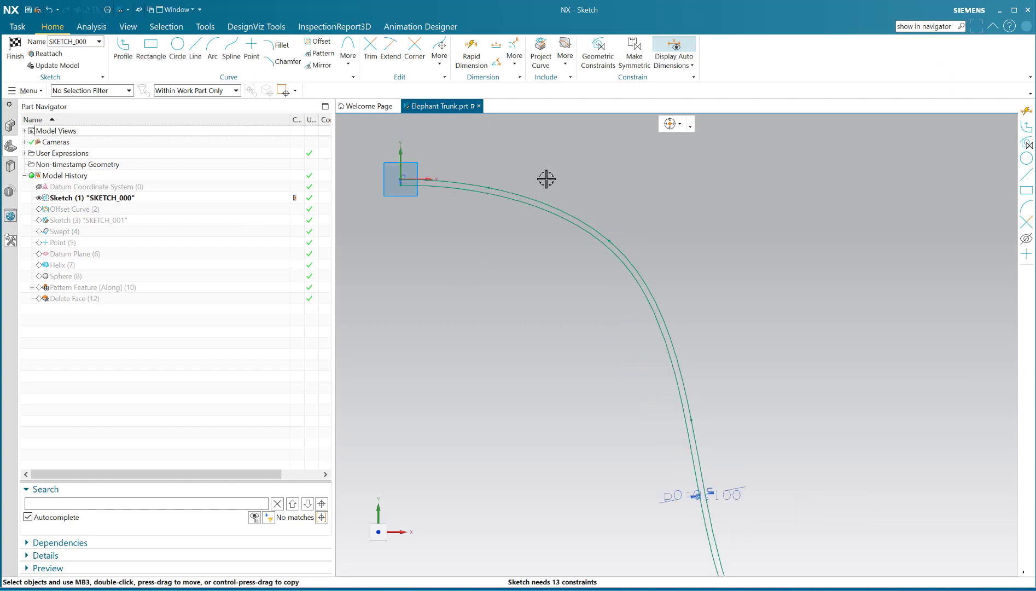
pyautogui.scroll(-5, 509, 184)
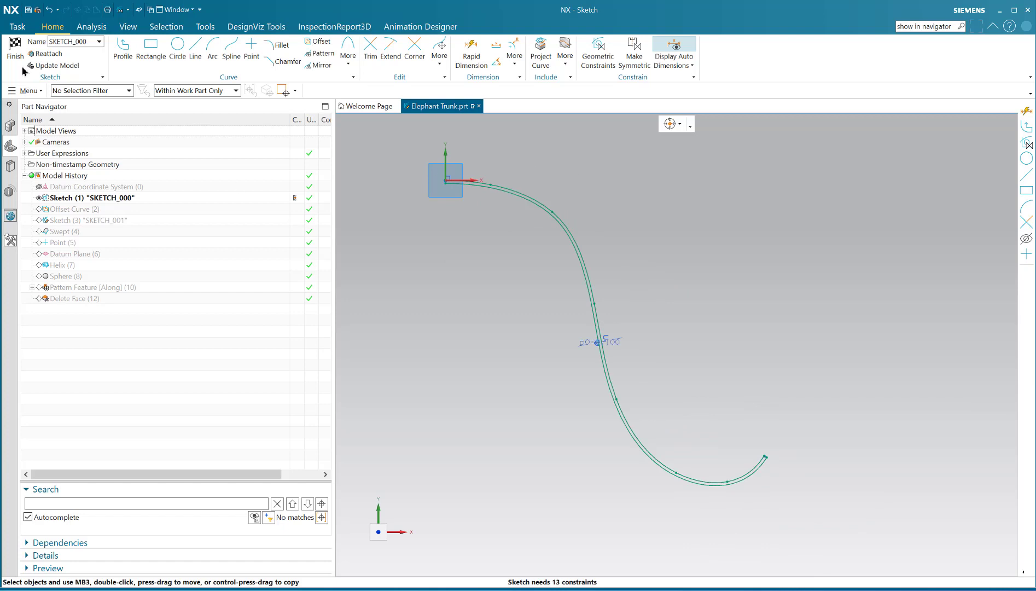
pyautogui.click(15, 47)
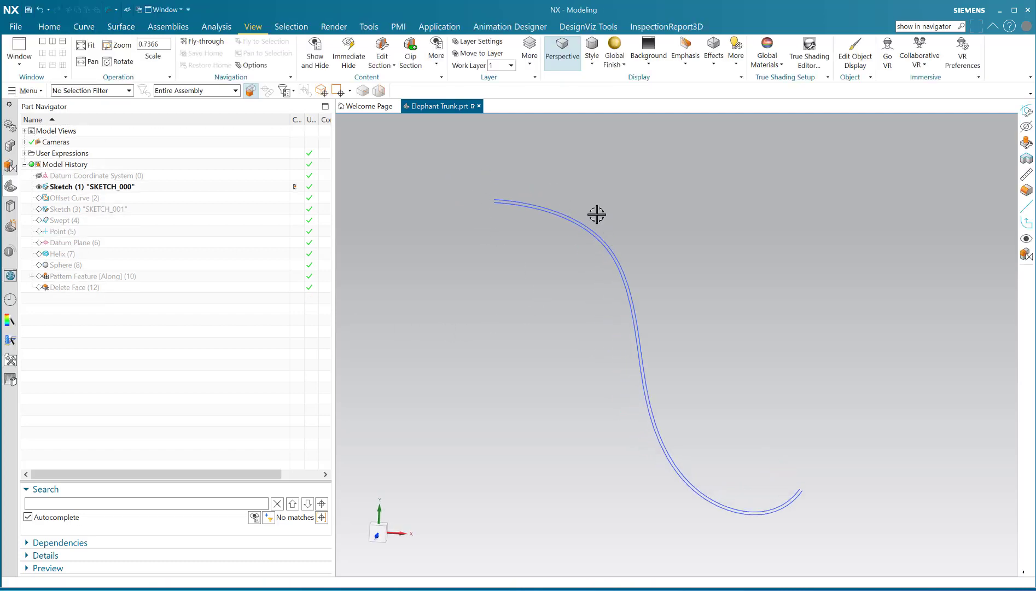
# Step: Make Offset Curve (2) the current feature and inspect the wavy curve beside the sketch
pyautogui.click(82, 199)
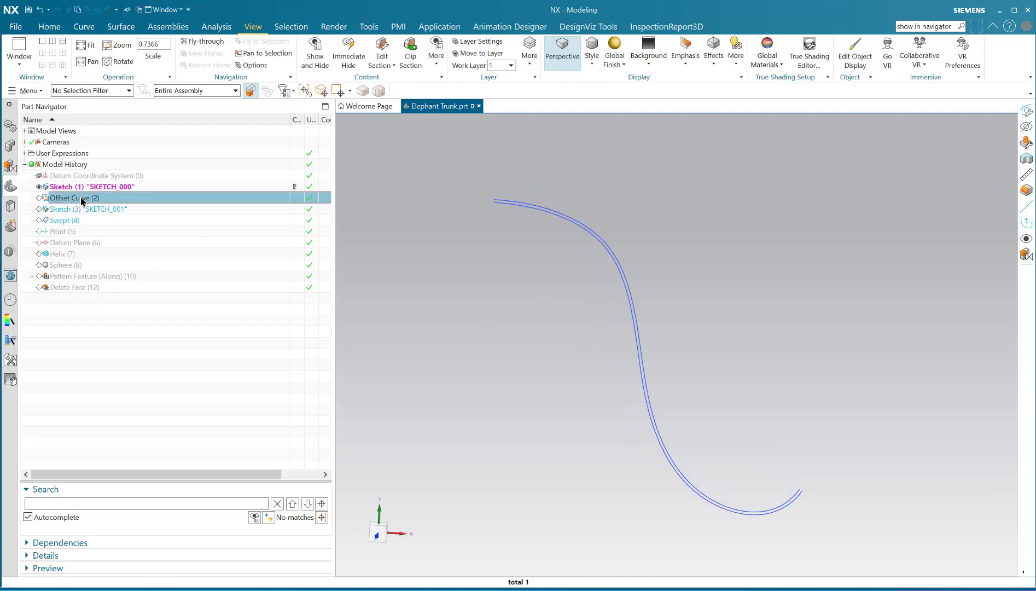
pyautogui.rightClick(83, 199)
pyautogui.click(109, 260)
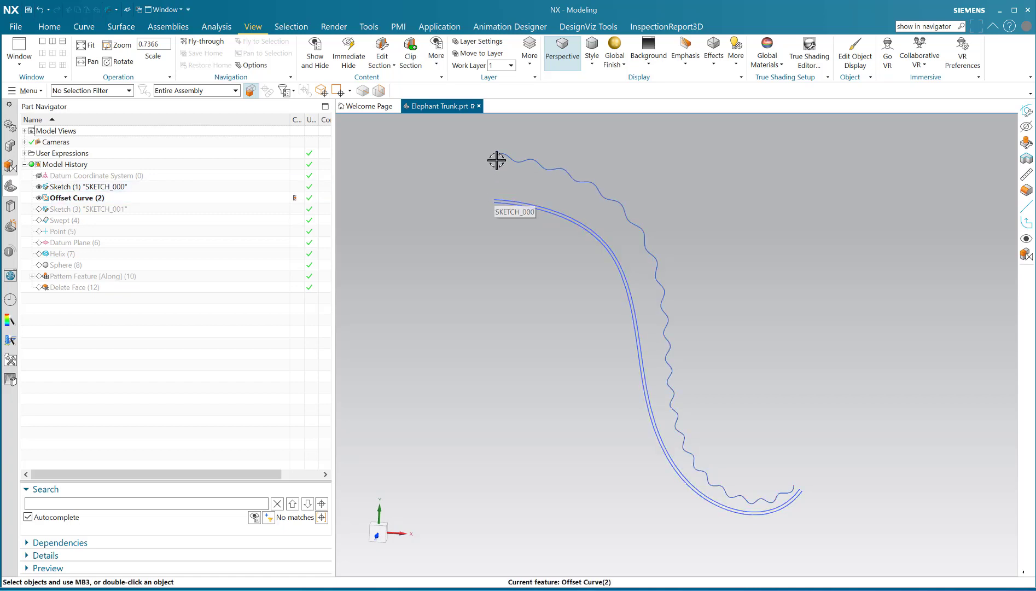
pyautogui.scroll(4, 832, 502)
pyautogui.scroll(-5, 777, 438)
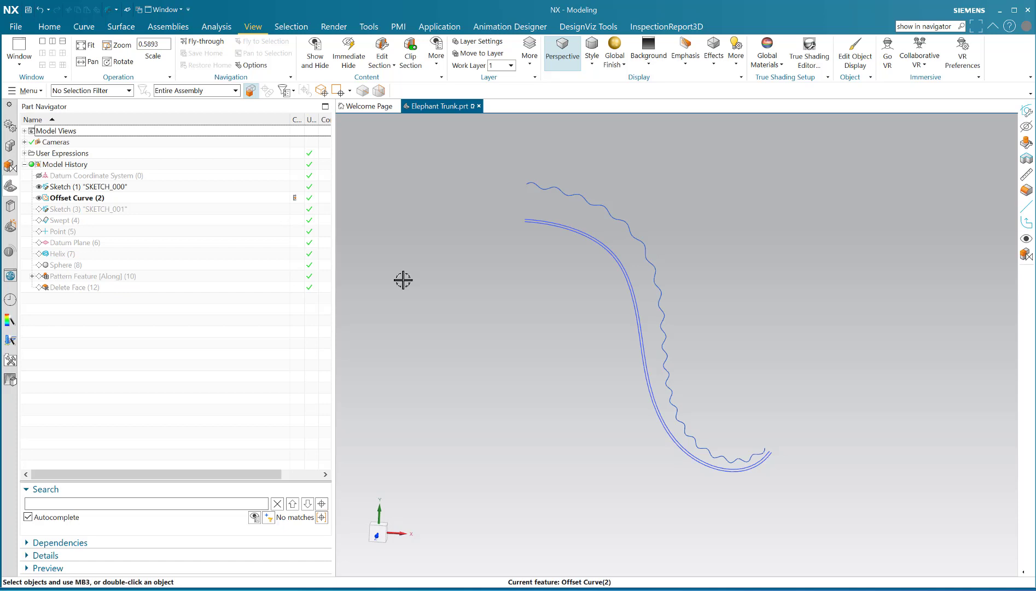
# Step: Open the part's expressions and arrange the window so the formulas and the wavy offset curve can be viewed together
pyautogui.click(439, 263)
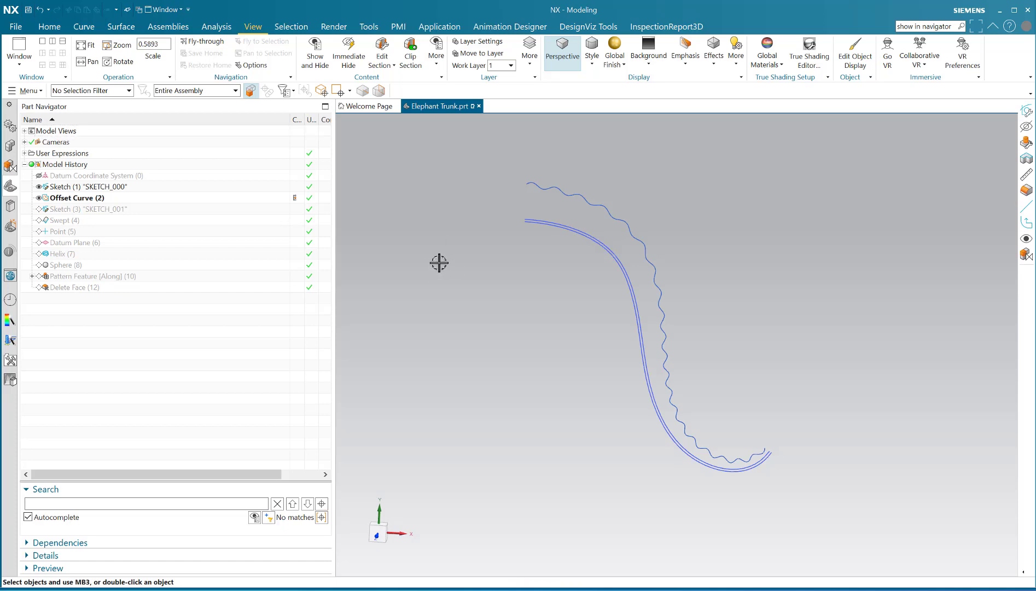
pyautogui.hotkey('ctrl', 'e')
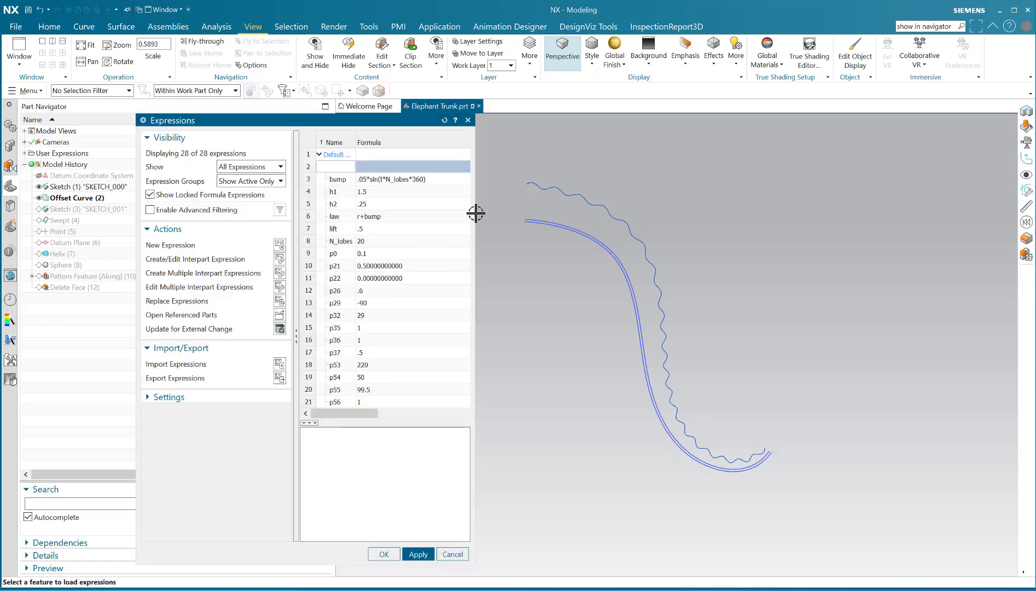
pyautogui.moveTo(474, 214); pyautogui.dragTo(621, 226)
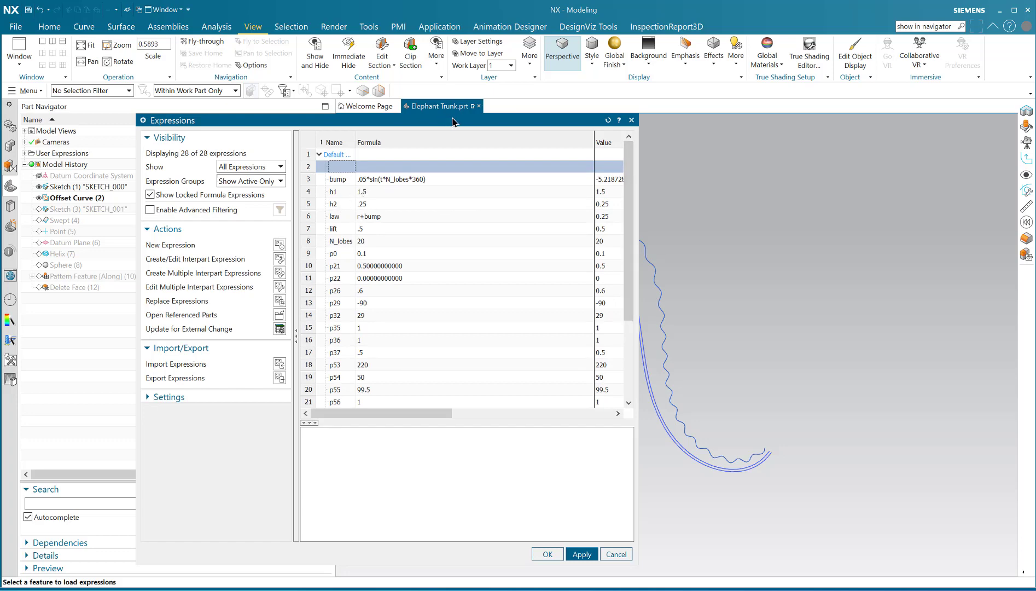
pyautogui.moveTo(494, 121); pyautogui.dragTo(378, 133)
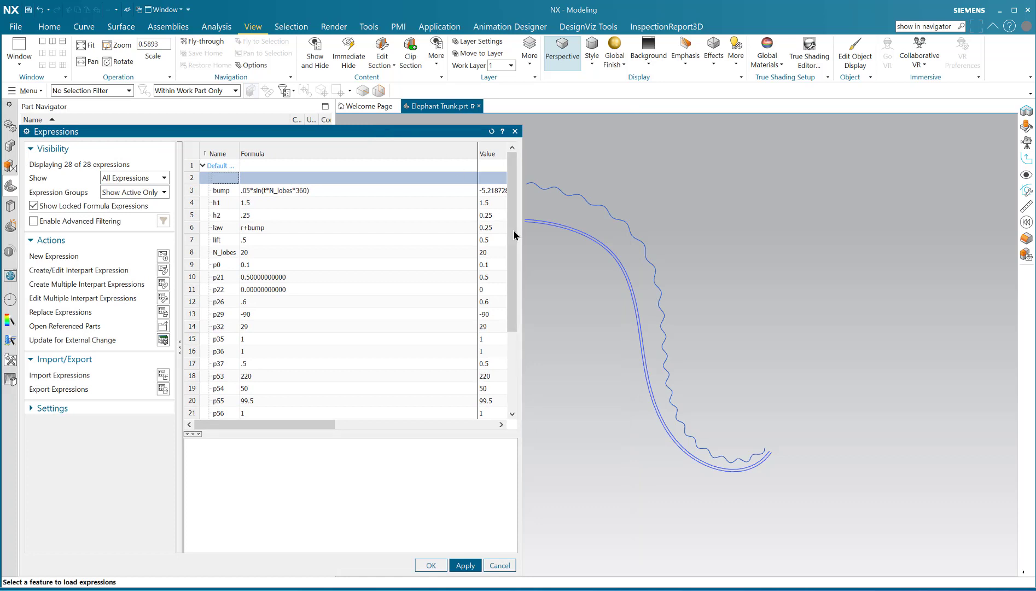
pyautogui.moveTo(521, 230); pyautogui.dragTo(472, 235)
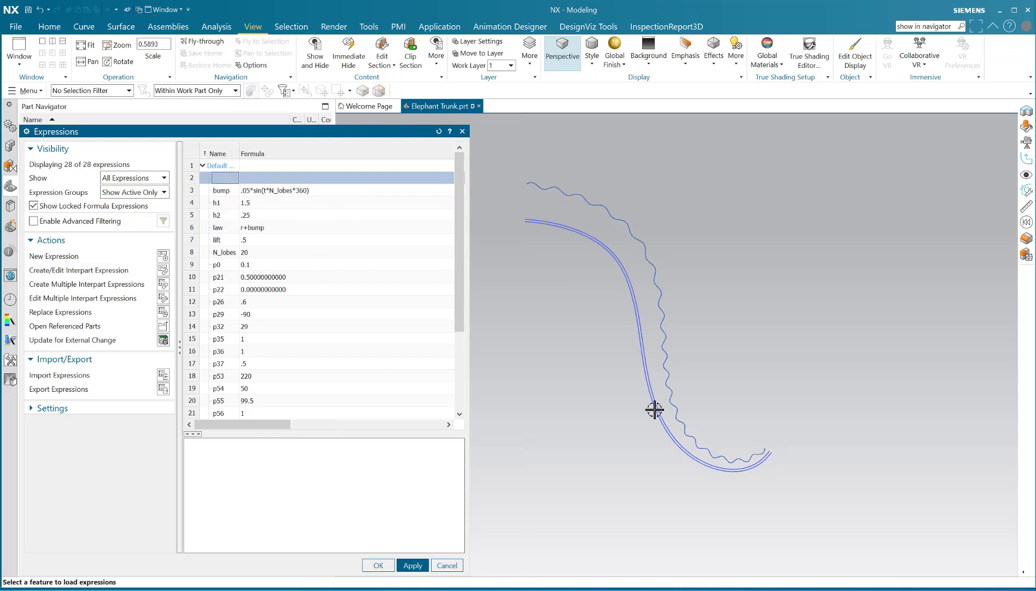
# Step: Review the bump, h1, h2, law, N_lobes, r and t expressions against the offset curve, and close the expressions window
pyautogui.scroll(5, 786, 458)
pyautogui.scroll(3, 741, 438)
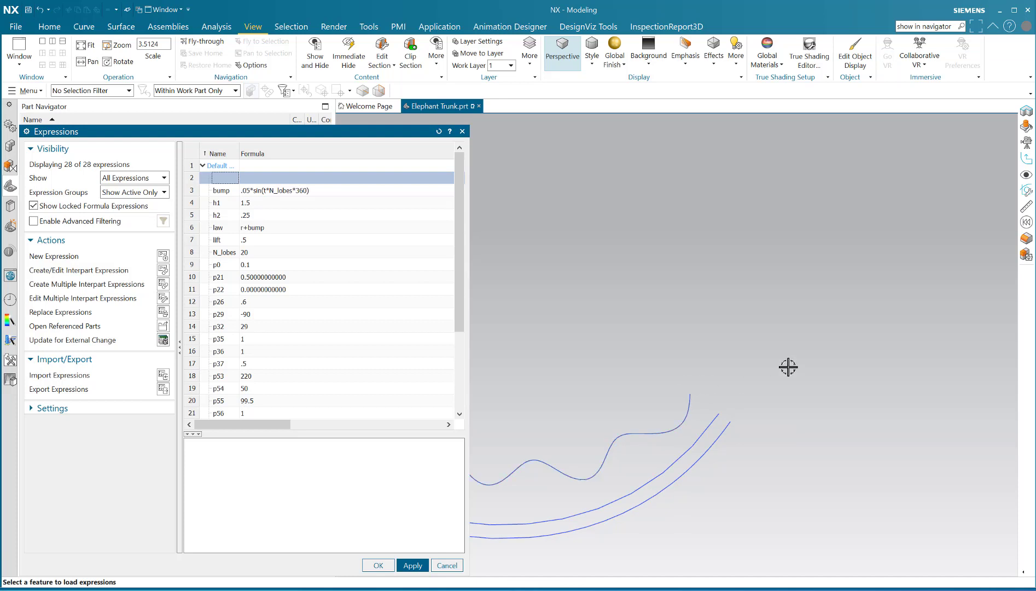
pyautogui.scroll(-6, 813, 361)
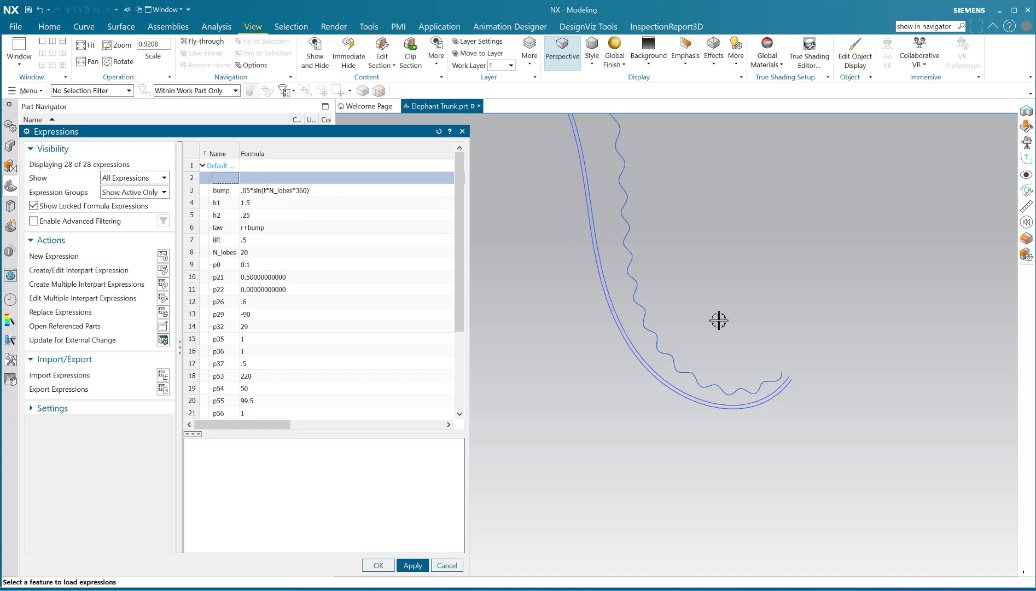
pyautogui.scroll(3, 731, 362)
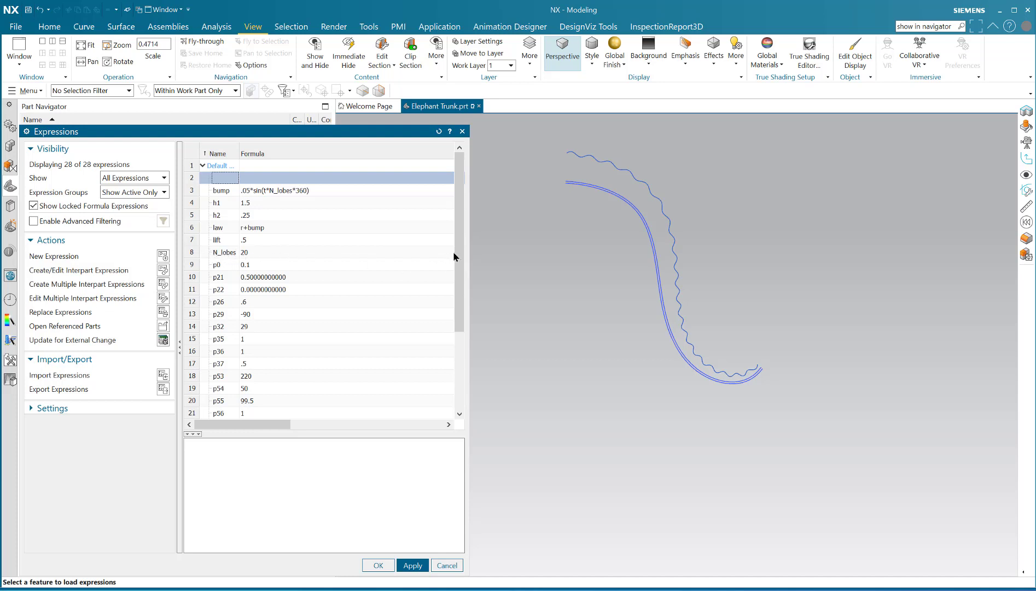
pyautogui.scroll(-3, 464, 316)
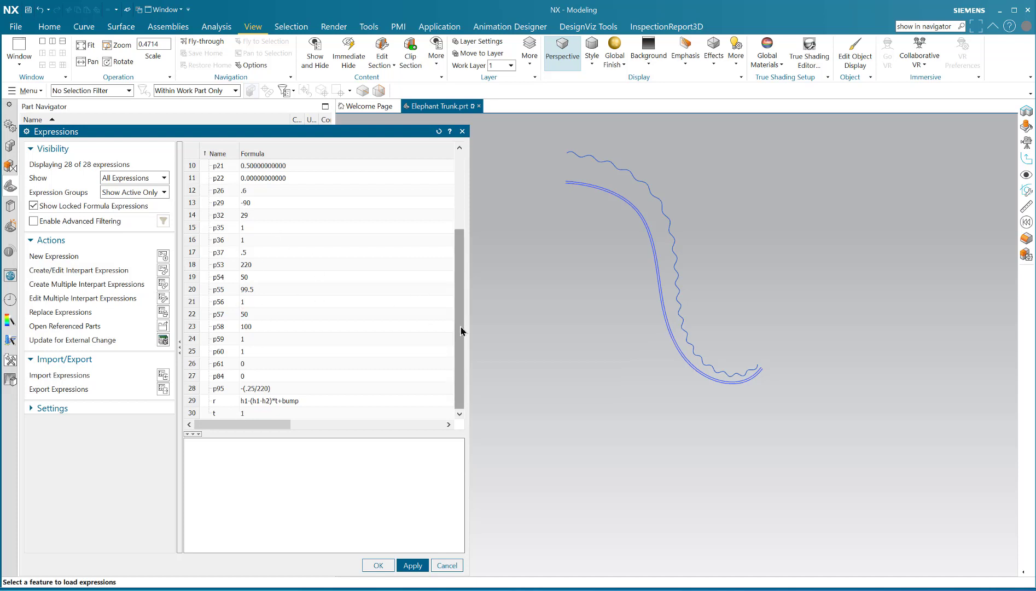
pyautogui.moveTo(459, 328); pyautogui.dragTo(470, 221)
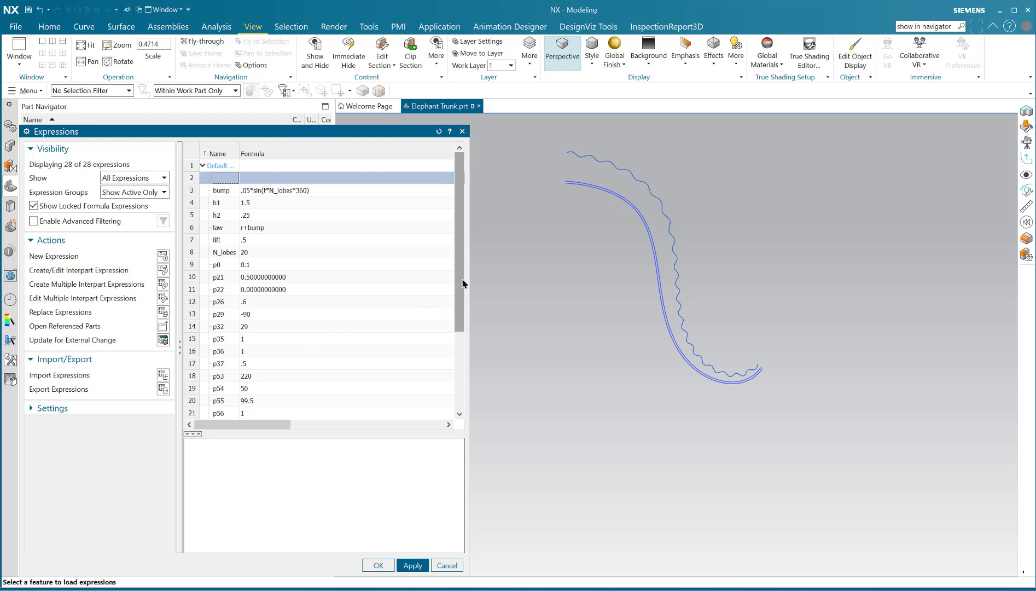
pyautogui.click(377, 566)
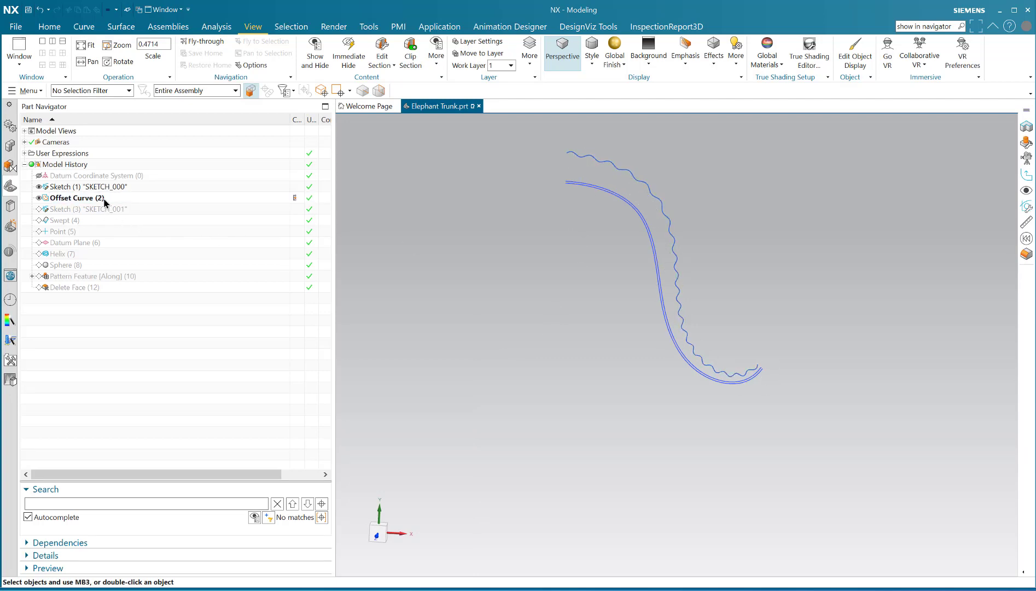
# Step: Open Offset Curve (2) for editing, check its By Equation law parameter and function, and accept it without changes
pyautogui.doubleClick(104, 199)
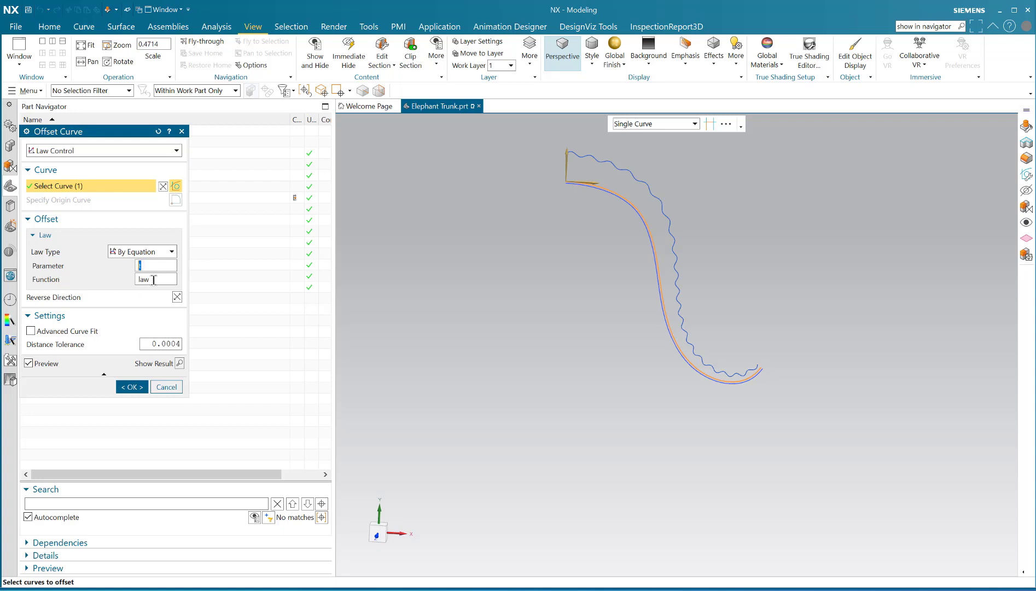
pyautogui.click(127, 385)
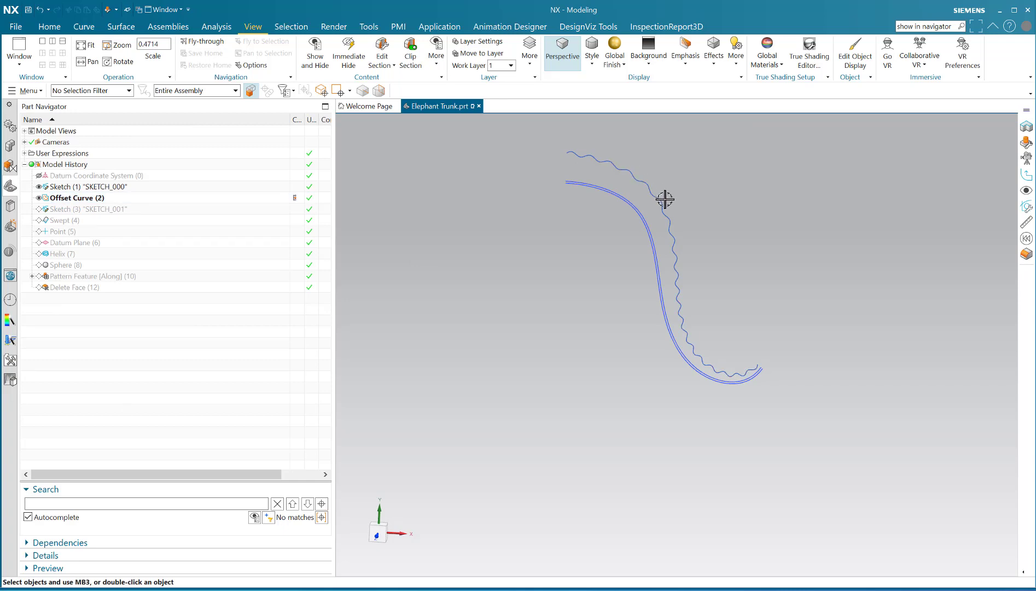
pyautogui.scroll(1, 668, 205)
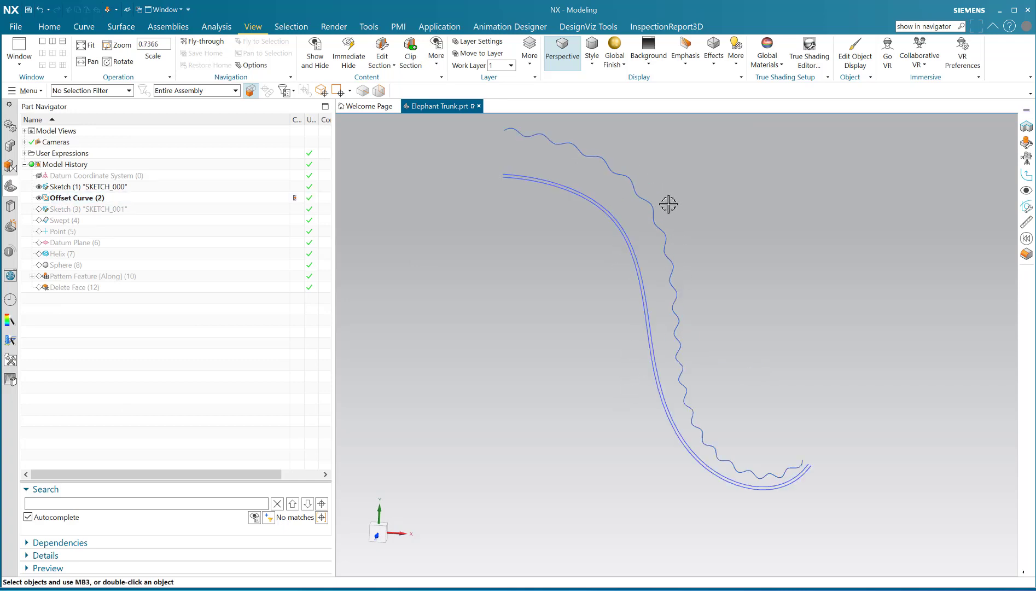
# Step: Make Sketch (3) "SKETCH_001" the current feature and inspect its closed profile at the start of the wavy offset curve
pyautogui.scroll(1, 670, 180)
pyautogui.keyDown('shift'); pyautogui.moveTo(627, 208); pyautogui.dragTo(618, 209, button='middle'); pyautogui.keyUp('shift')
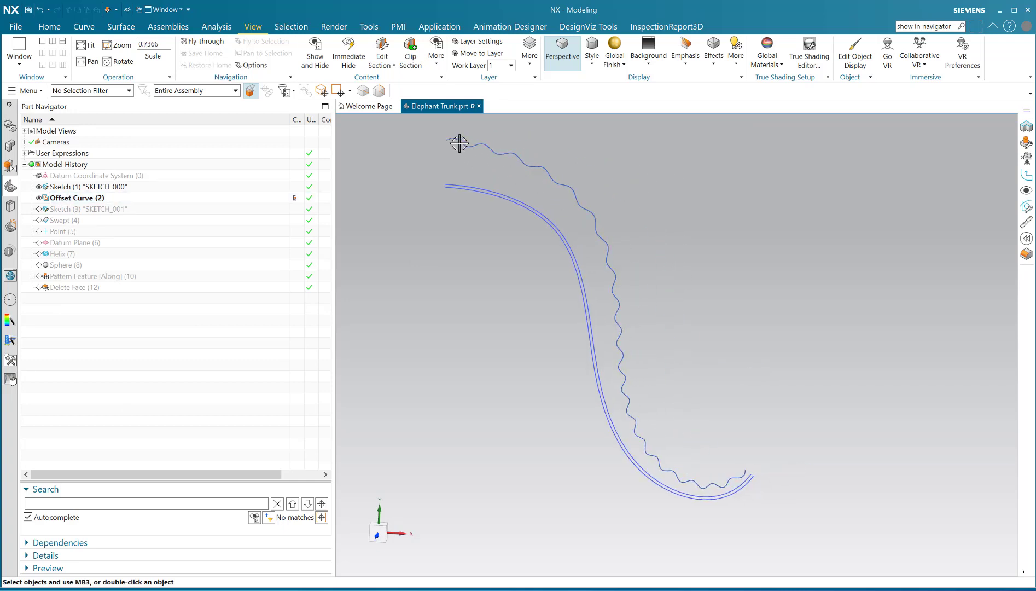
pyautogui.click(99, 210)
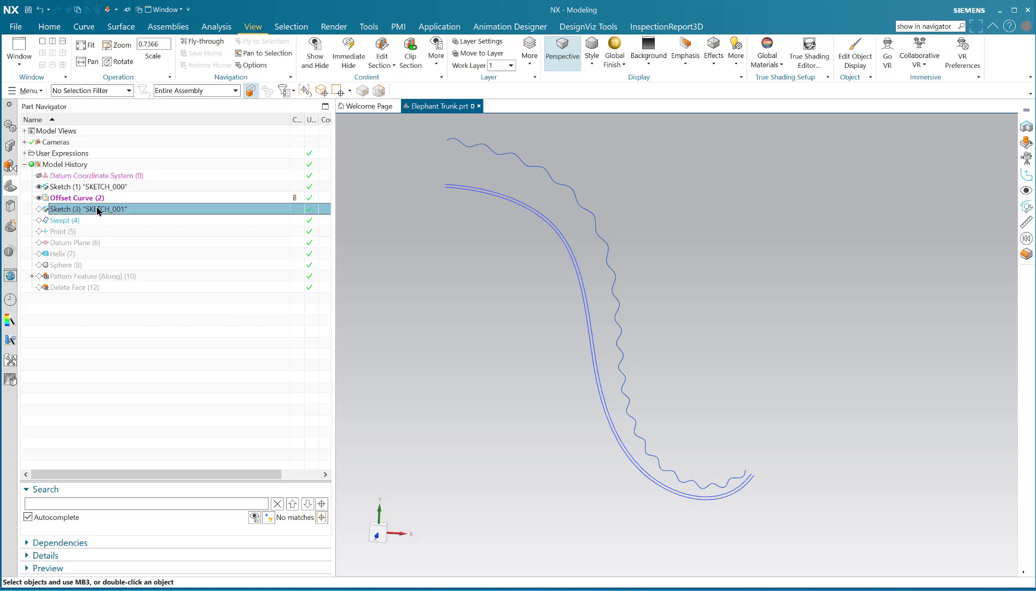
pyautogui.rightClick(97, 211)
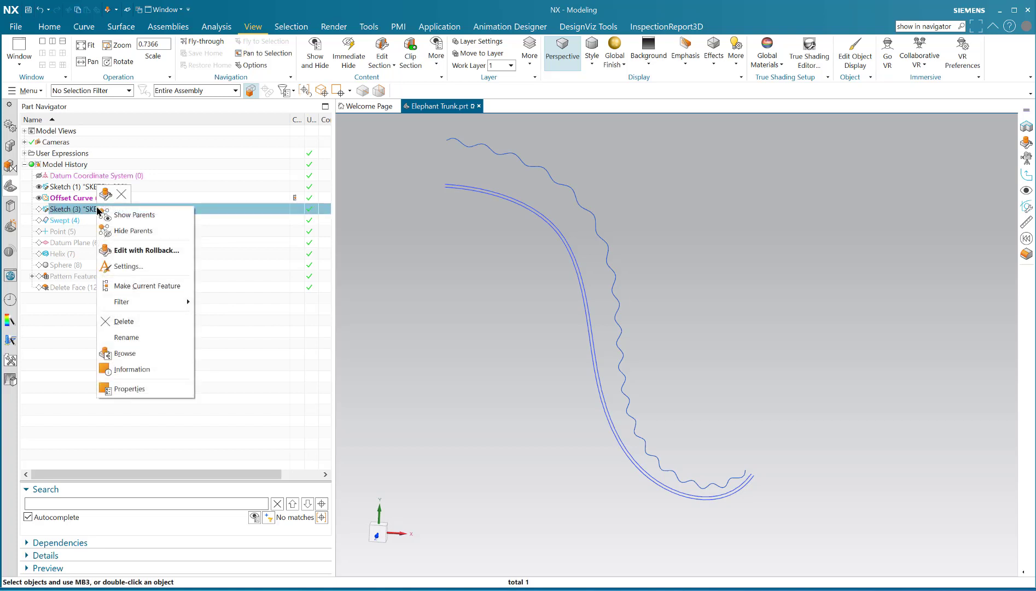
pyautogui.click(132, 285)
pyautogui.moveTo(446, 280); pyautogui.dragTo(491, 292, button='middle')
pyautogui.scroll(3, 475, 152)
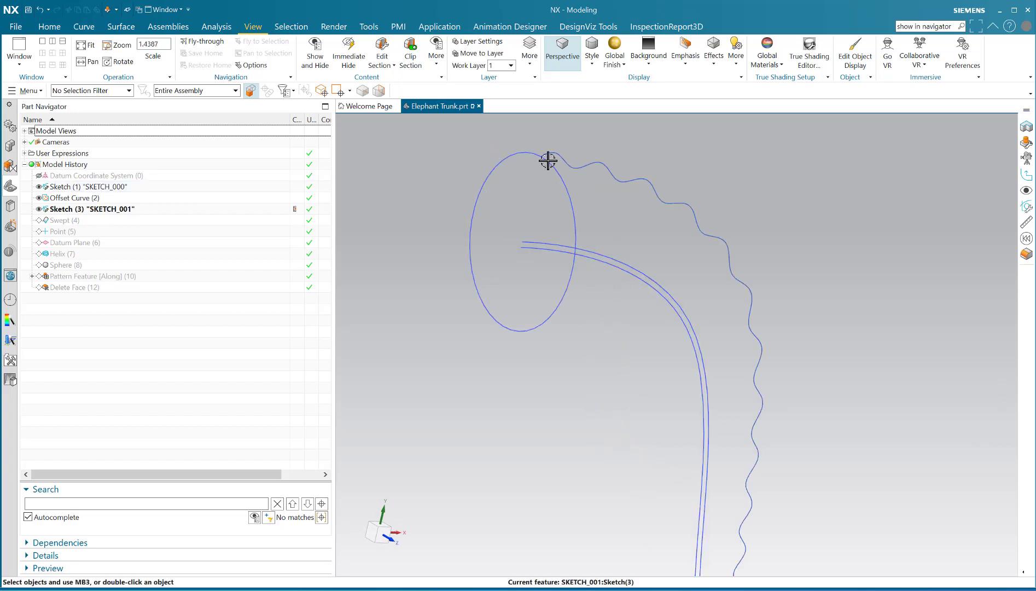
pyautogui.scroll(4, 543, 143)
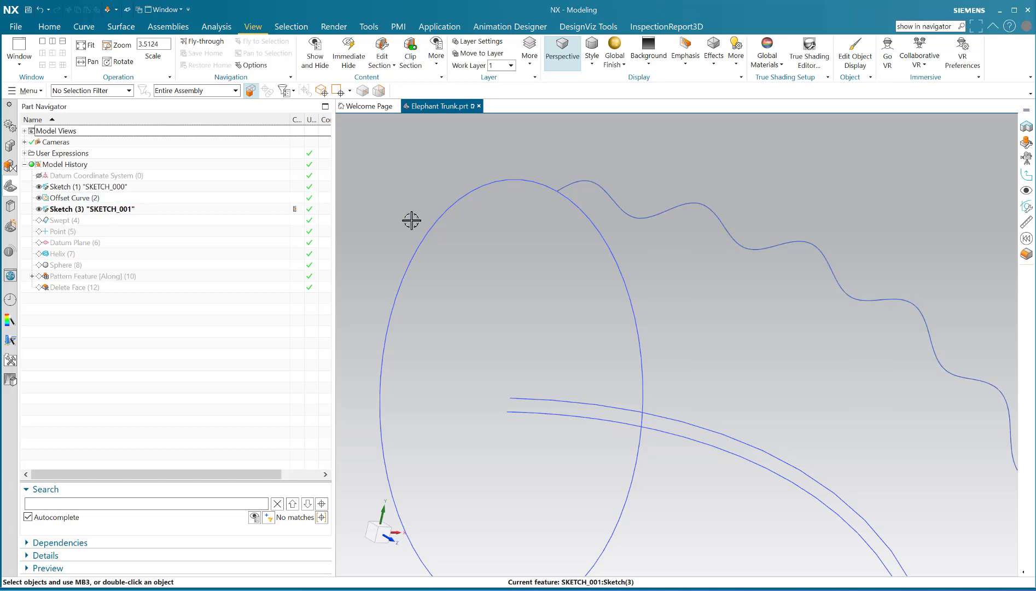
# Step: Make Swept (4) the current feature and inspect the ribbed trunk body from its wide end to its tip
pyautogui.click(83, 222)
pyautogui.rightClick(83, 221)
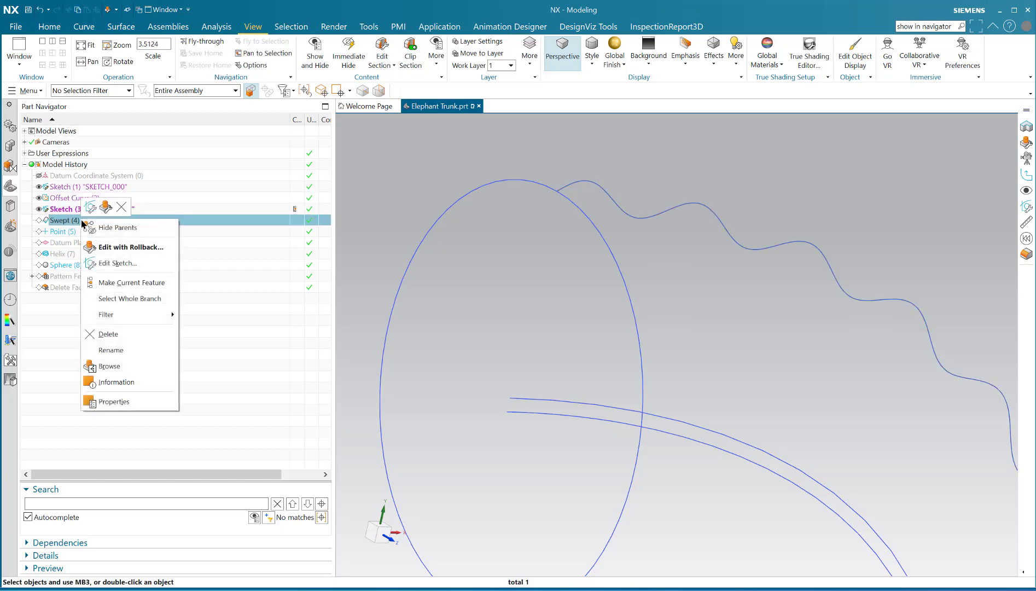
pyautogui.click(121, 280)
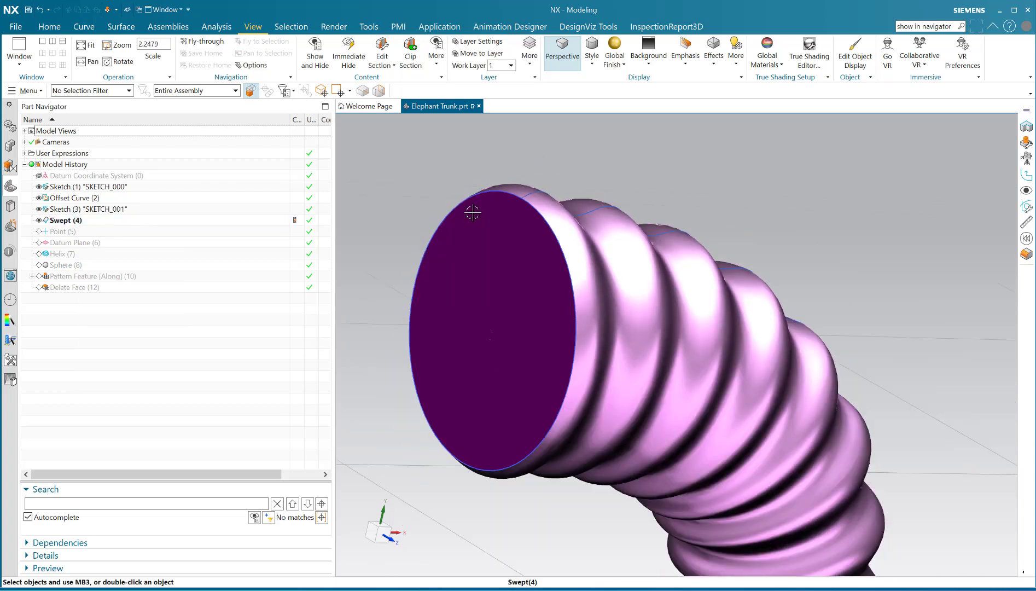
pyautogui.scroll(-5, 470, 210)
pyautogui.scroll(-3, 468, 200)
pyautogui.moveTo(649, 271); pyautogui.dragTo(595, 257, button='middle')
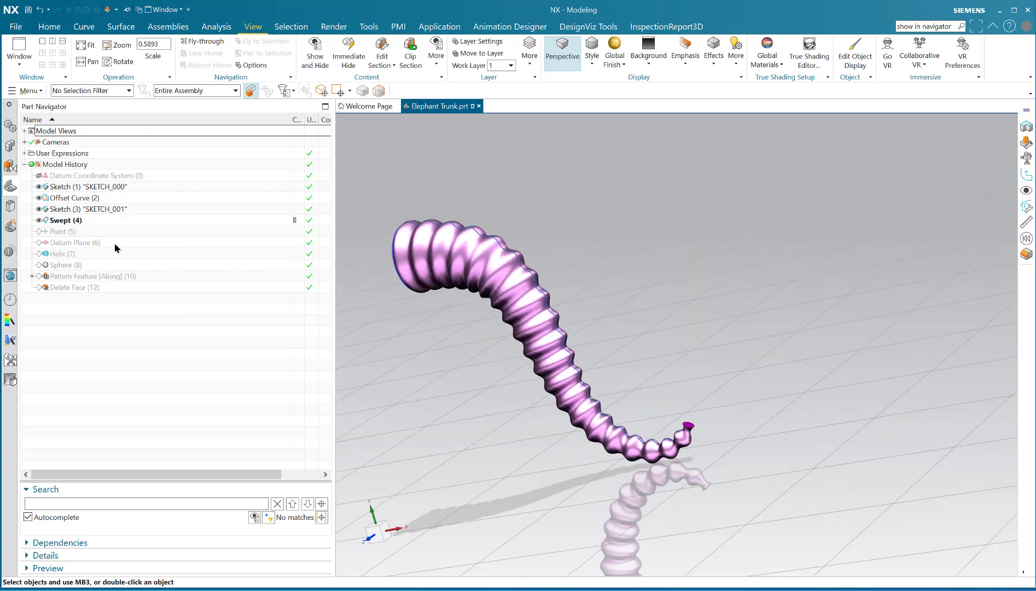
# Step: Open the Swept (4) parameters, examine the section, guide, orientation and scaling curves against the ribbed body, and accept the dialog
pyautogui.click(78, 221)
pyautogui.rightClick(78, 221)
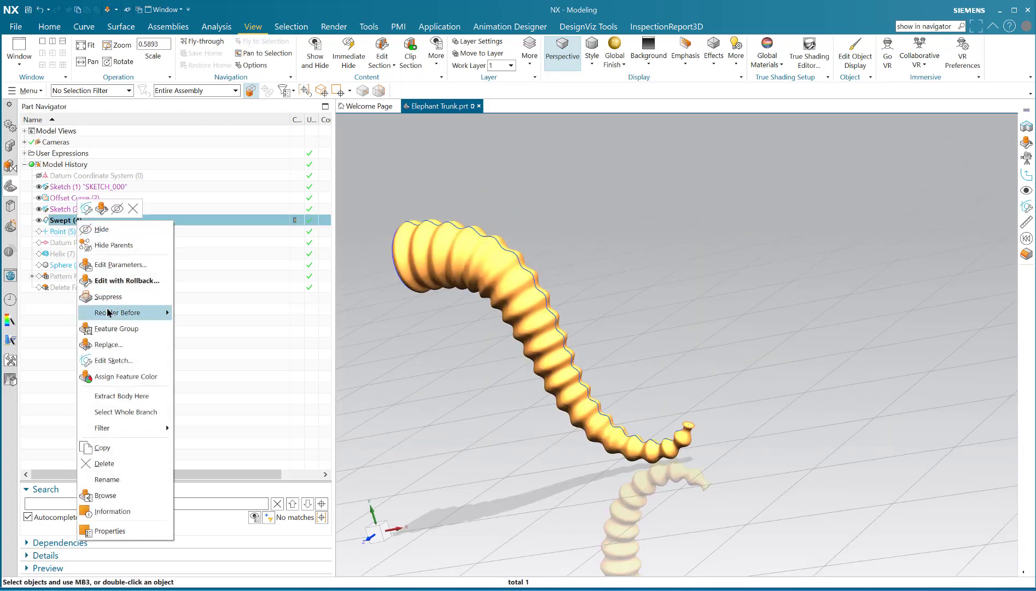
pyautogui.click(114, 265)
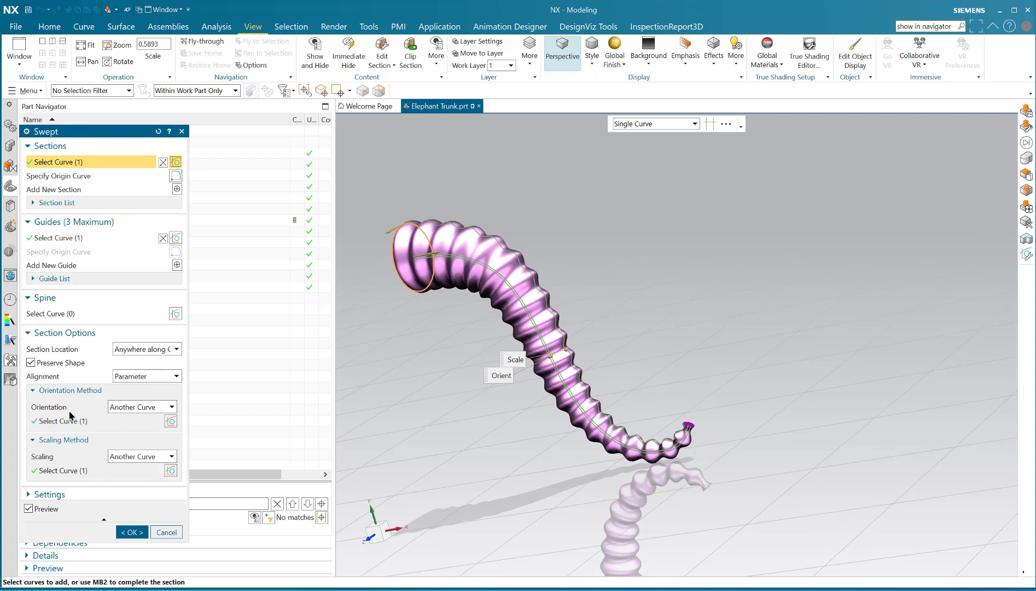
pyautogui.scroll(8, 402, 256)
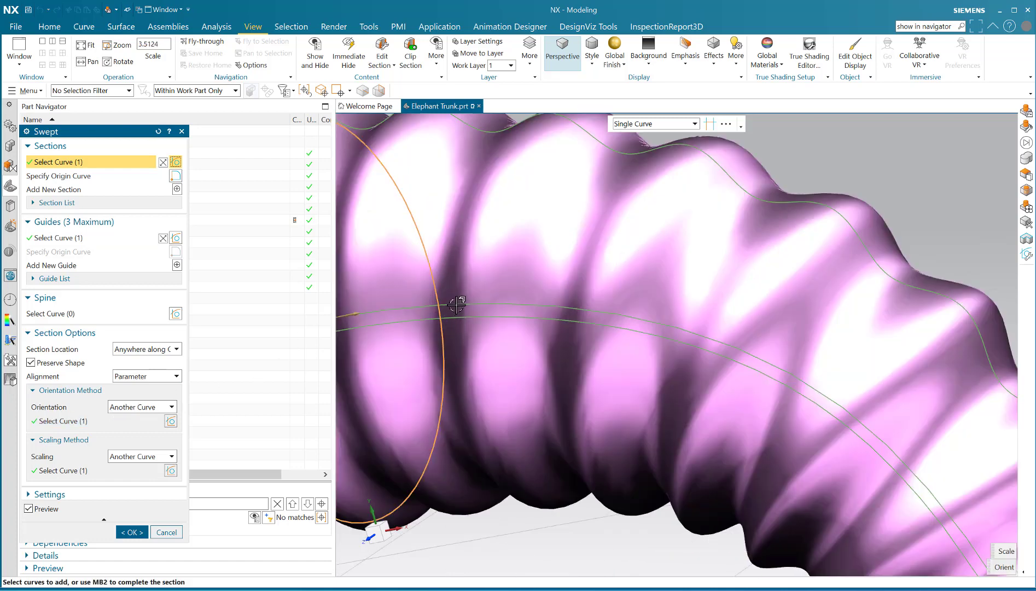
pyautogui.scroll(-9, 456, 305)
pyautogui.moveTo(456, 304); pyautogui.dragTo(484, 227, button='middle')
pyautogui.scroll(3, 506, 271)
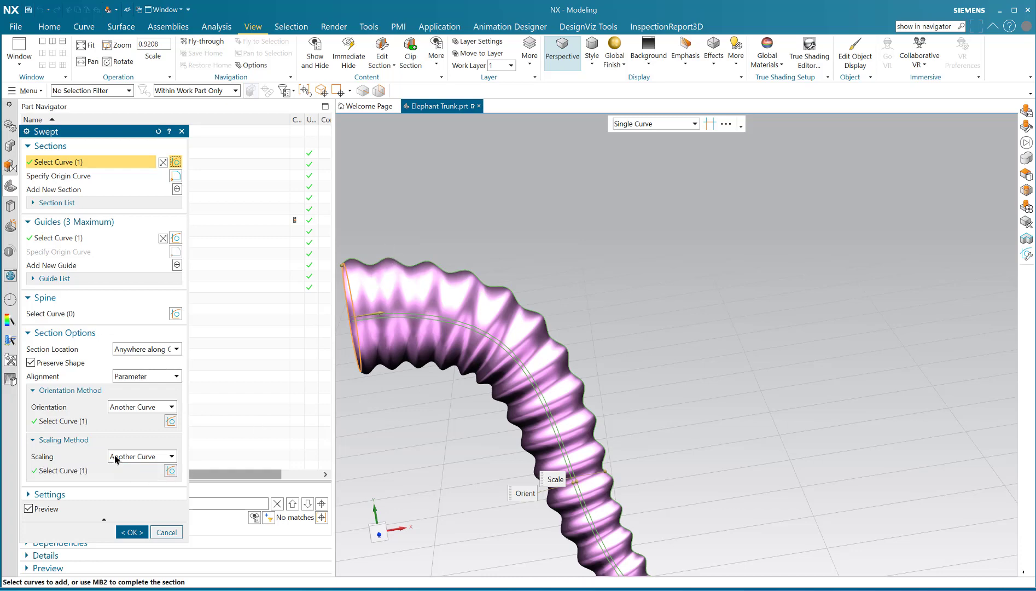
pyautogui.scroll(7, 415, 249)
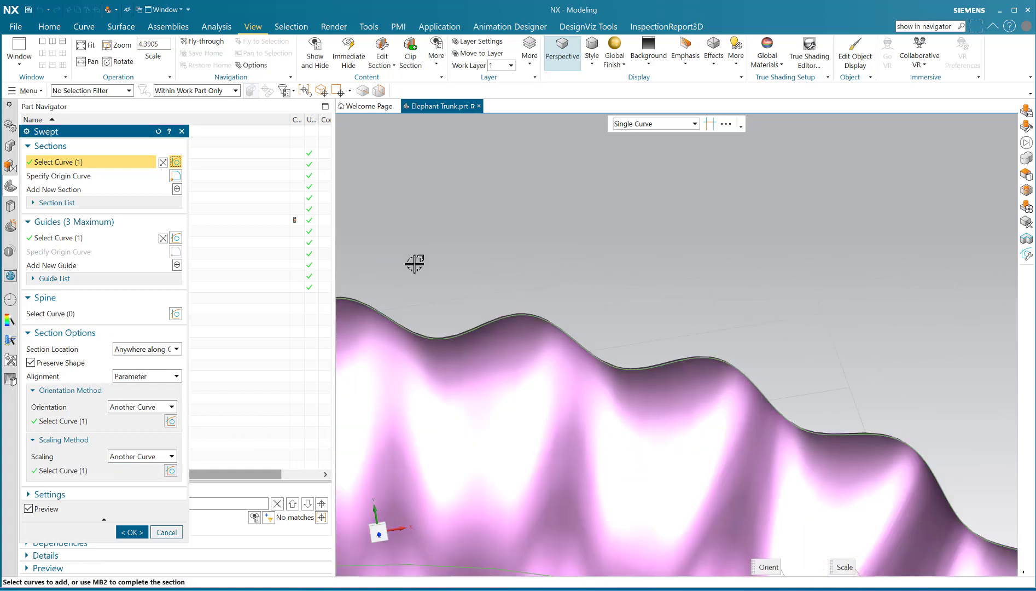
pyautogui.scroll(-6, 483, 211)
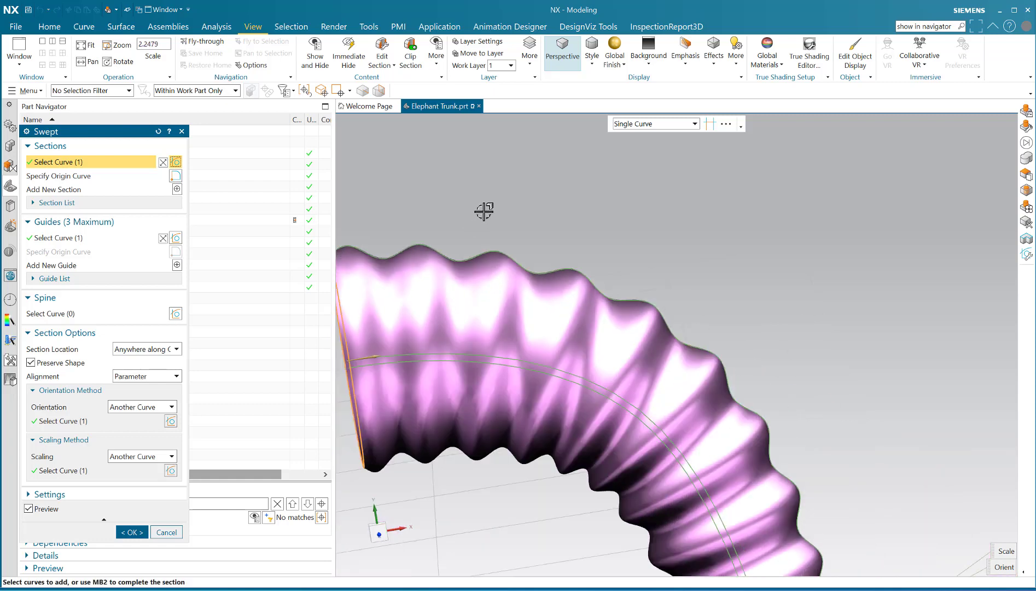
pyautogui.click(131, 532)
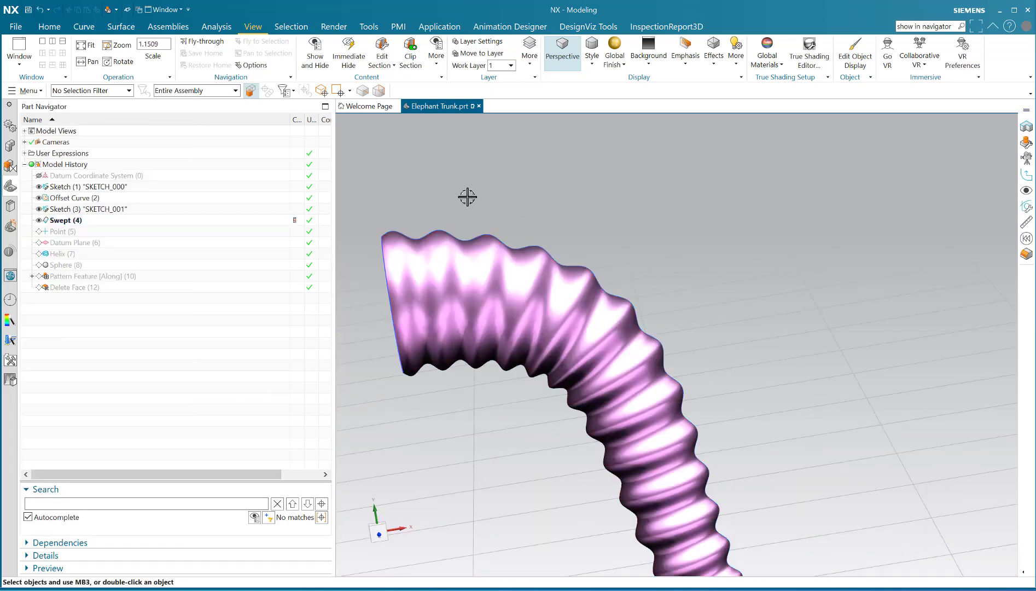
# Step: Make Helix (7) the current feature and inspect the helical curve wrapped around the wide end of the trunk
pyautogui.scroll(-3, 467, 195)
pyautogui.moveTo(467, 194); pyautogui.dragTo(624, 244, button='middle')
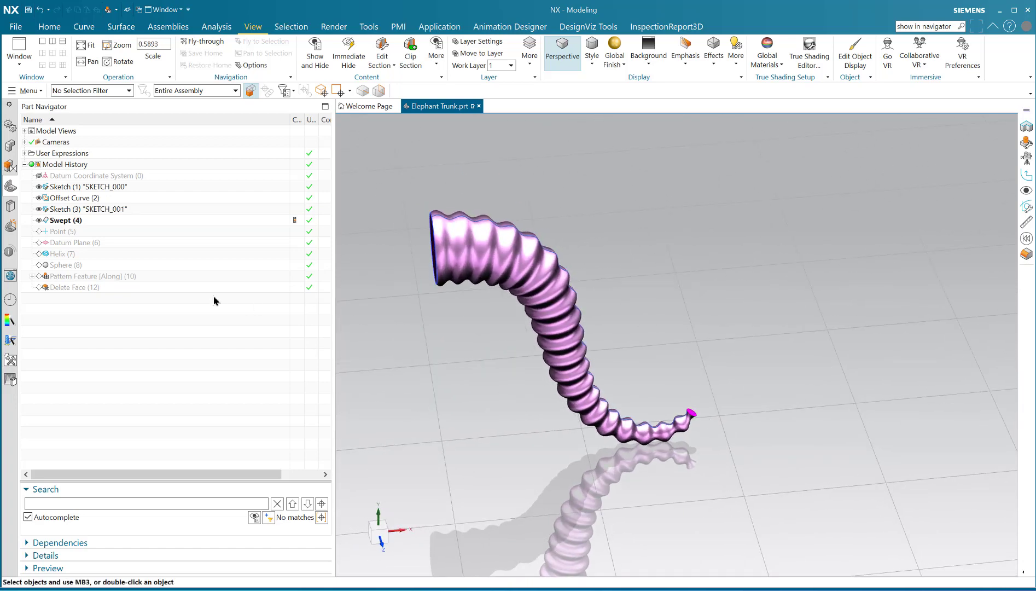
pyautogui.click(78, 255)
pyautogui.rightClick(78, 255)
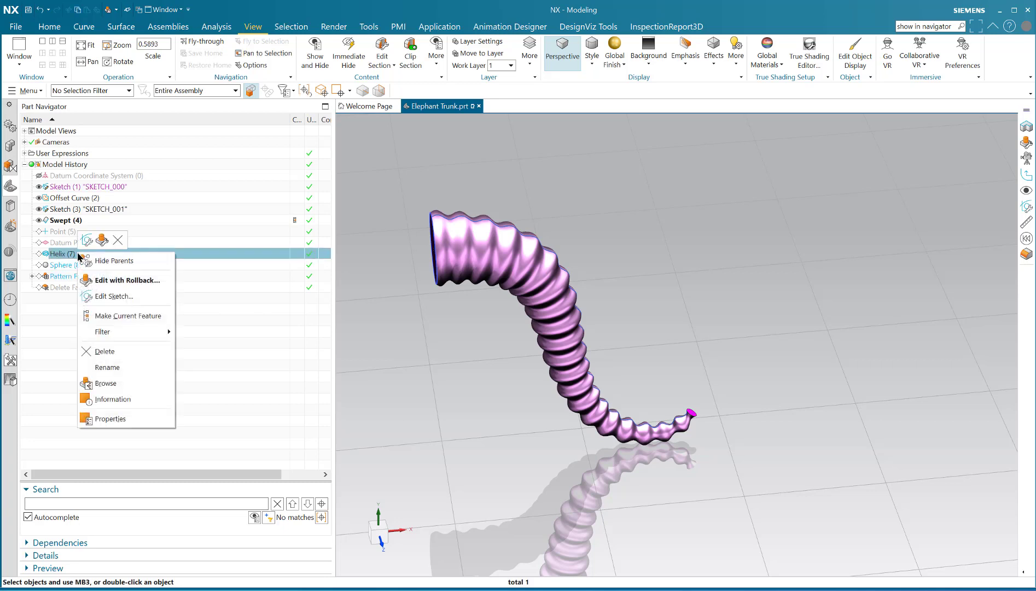
pyautogui.click(113, 316)
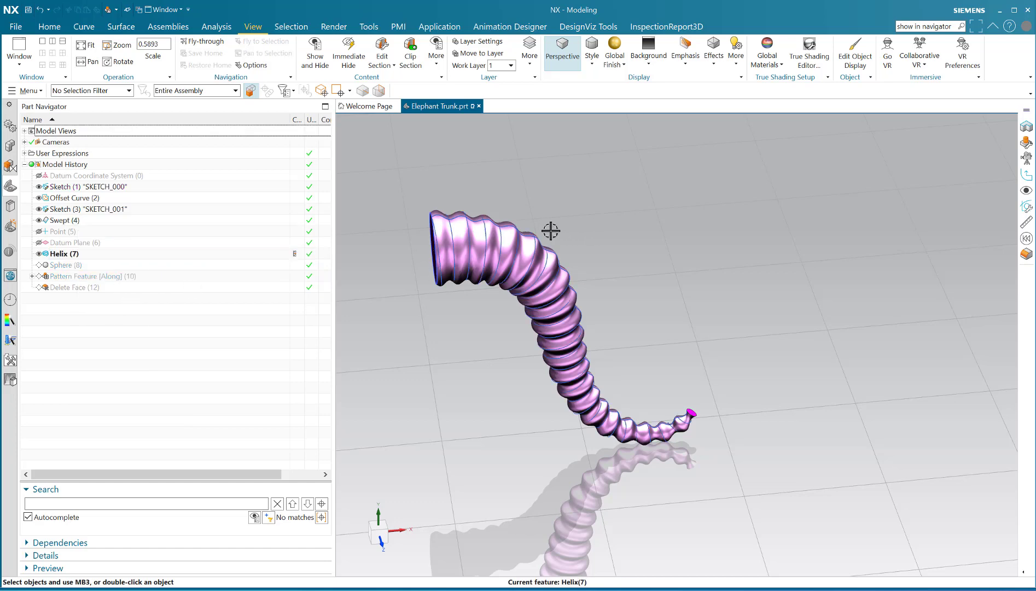
pyautogui.scroll(4, 469, 216)
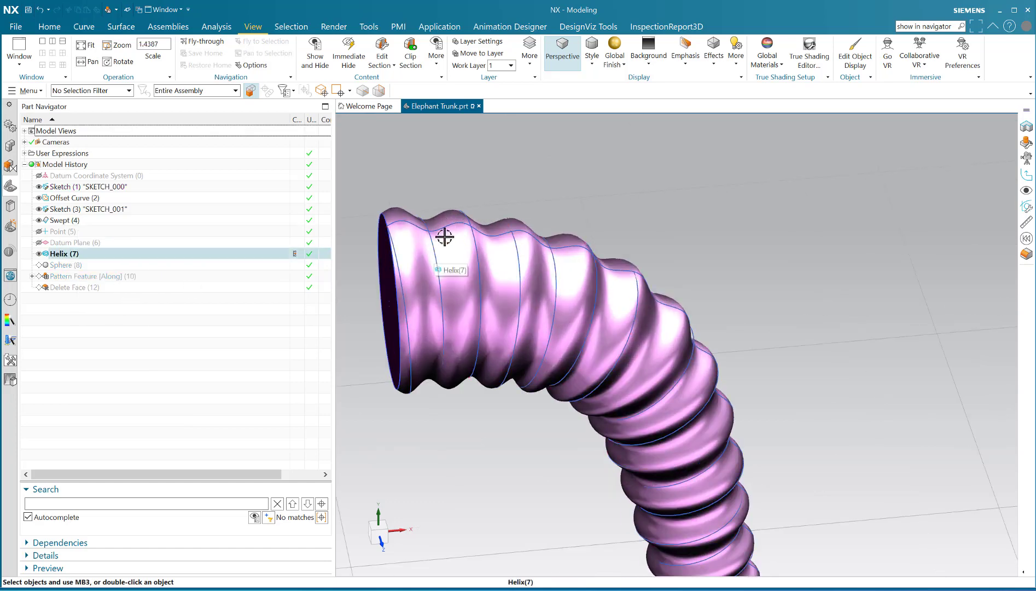
pyautogui.click(457, 242)
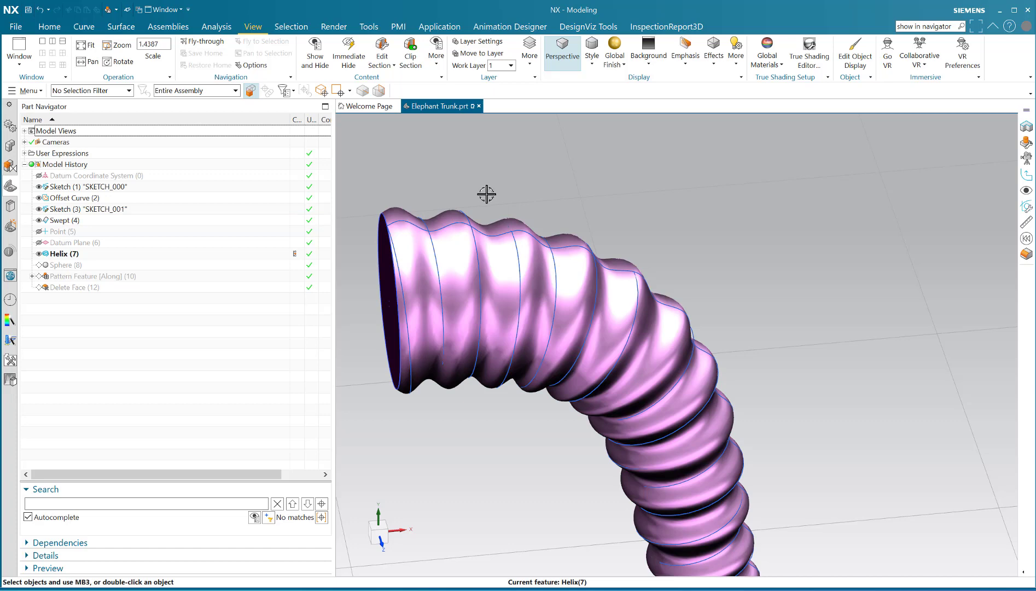
# Step: Open Helix (7) for editing, examine its spine, radius law, pitch and turns settings against the curve along the trunk, and accept the dialog
pyautogui.scroll(-1, 407, 274)
pyautogui.scroll(-1, 504, 216)
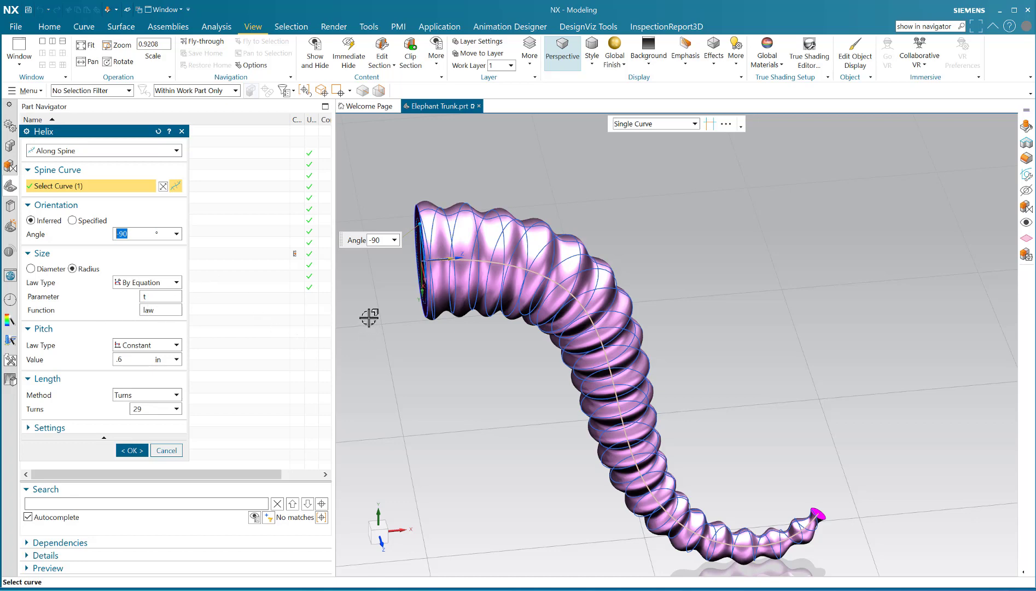
pyautogui.scroll(-3, 399, 345)
pyautogui.scroll(4, 470, 306)
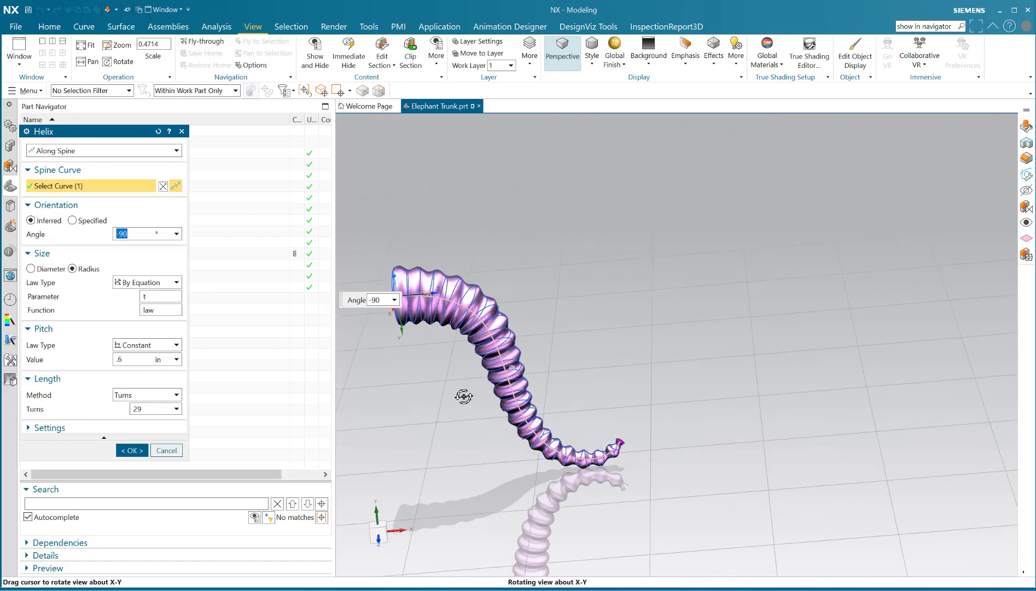
pyautogui.scroll(3, 467, 229)
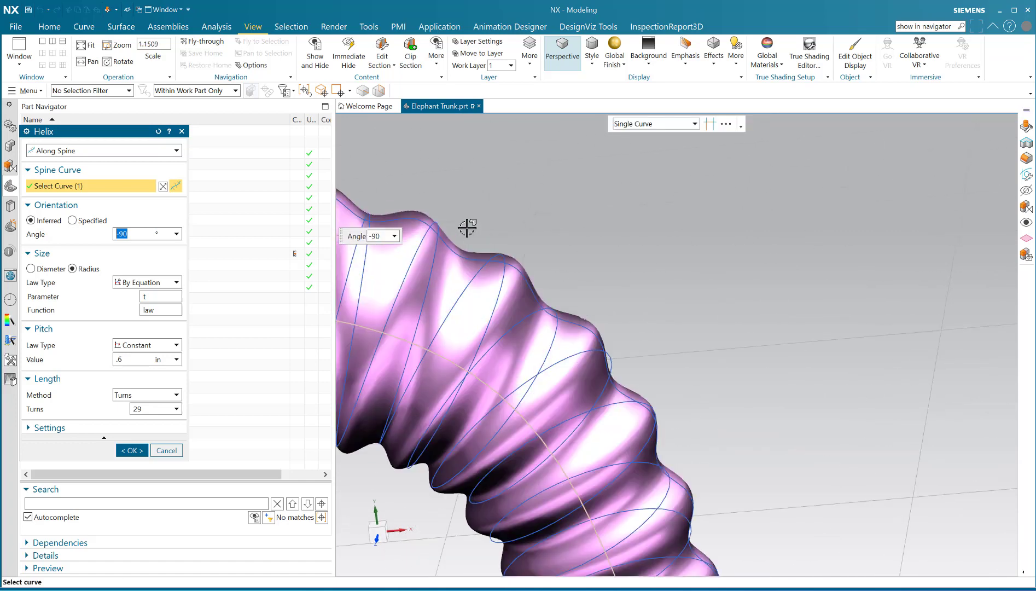
pyautogui.scroll(-5, 566, 346)
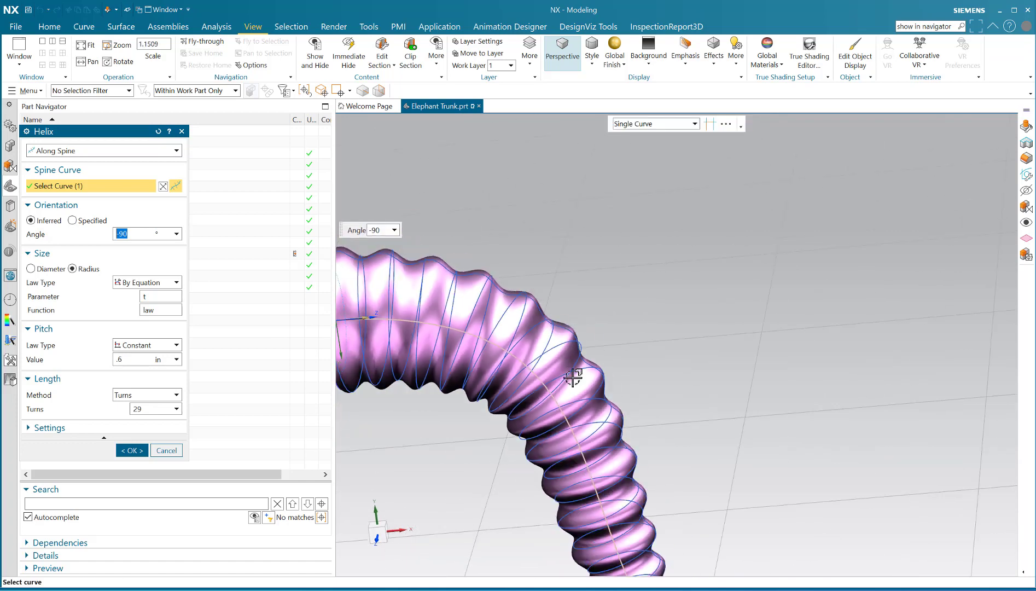
pyautogui.scroll(4, 532, 314)
pyautogui.scroll(9, 532, 314)
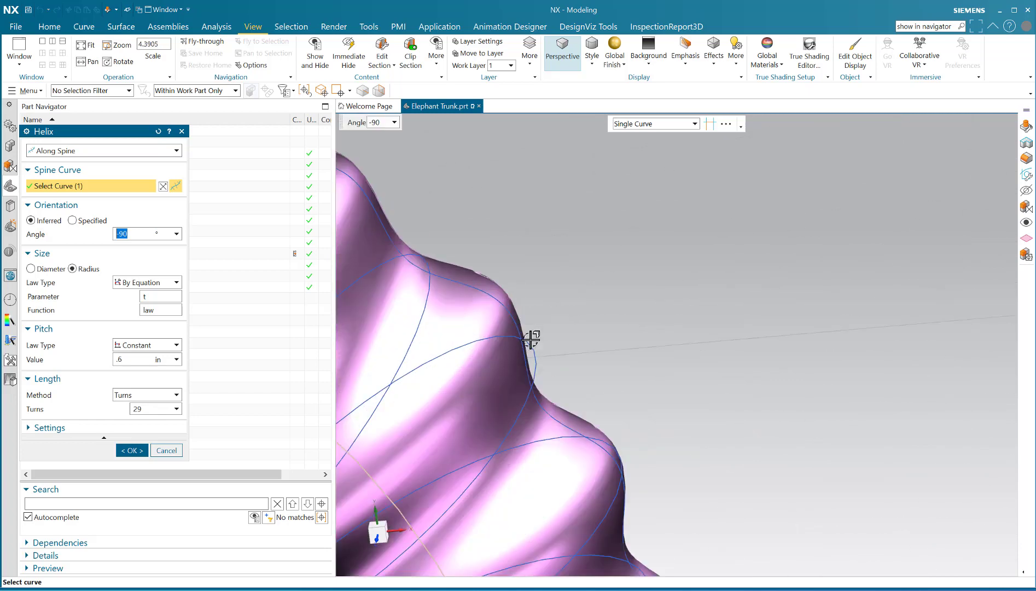
pyautogui.scroll(-14, 492, 285)
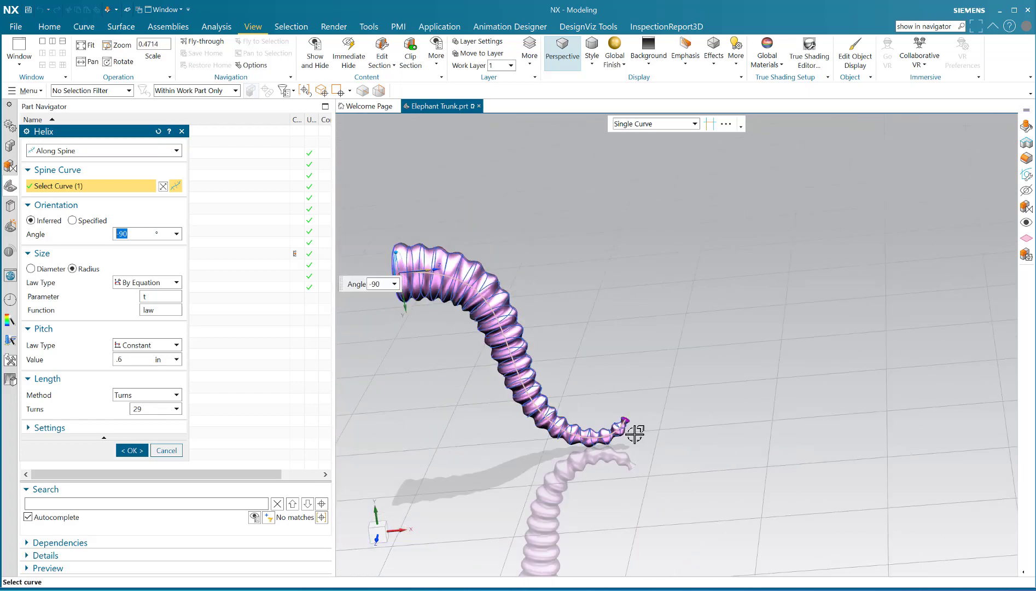
pyautogui.scroll(13, 634, 426)
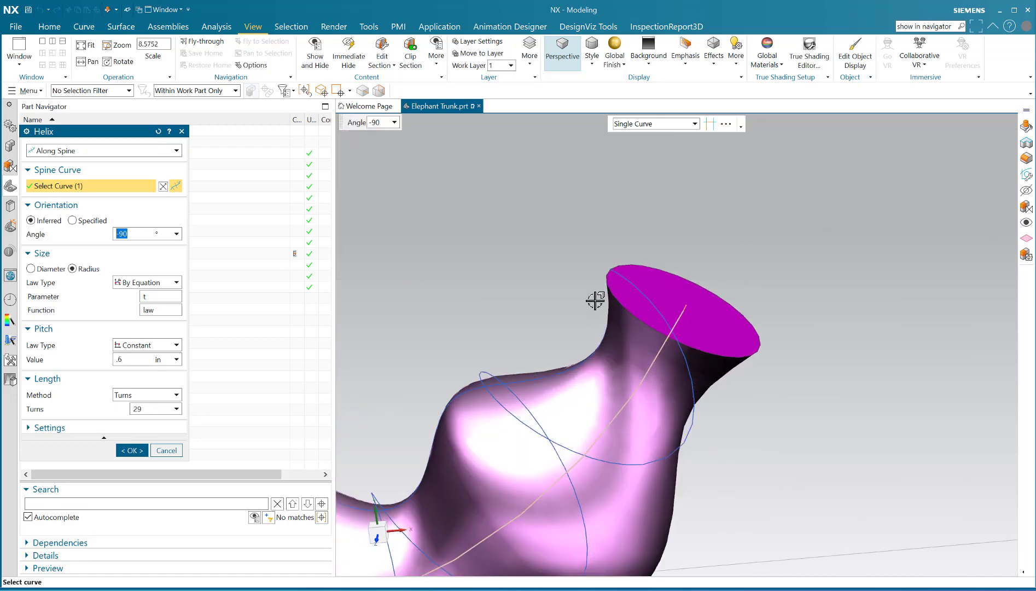
pyautogui.scroll(-4, 590, 306)
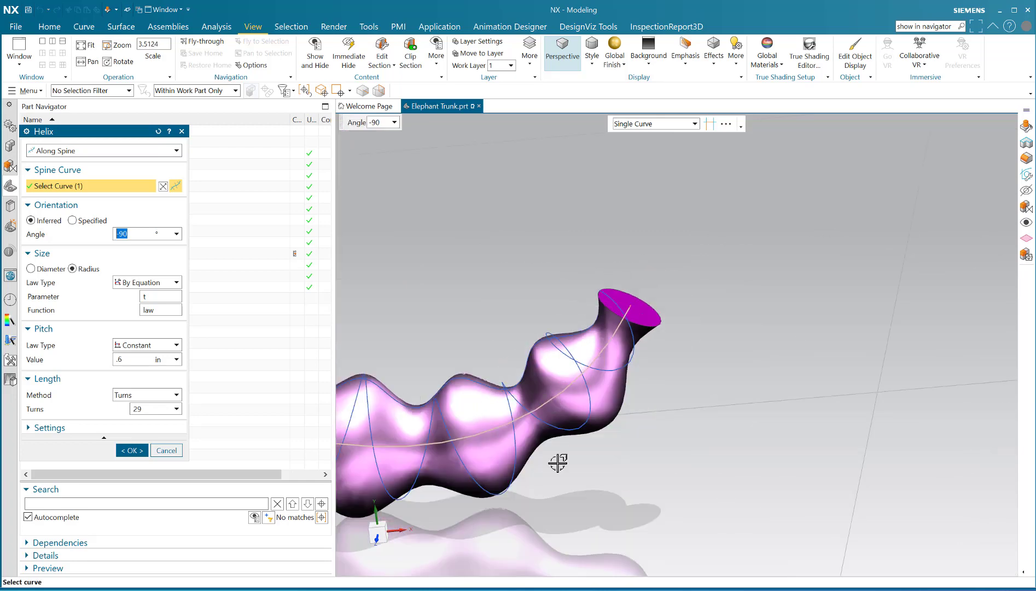
pyautogui.scroll(-4, 658, 419)
pyautogui.scroll(-3, 513, 331)
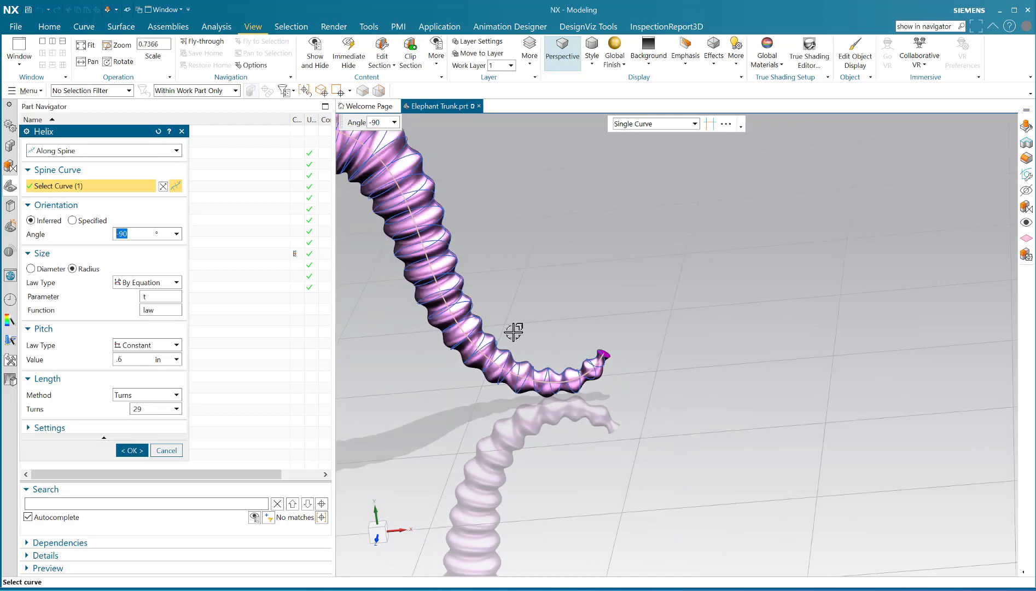
pyautogui.click(132, 450)
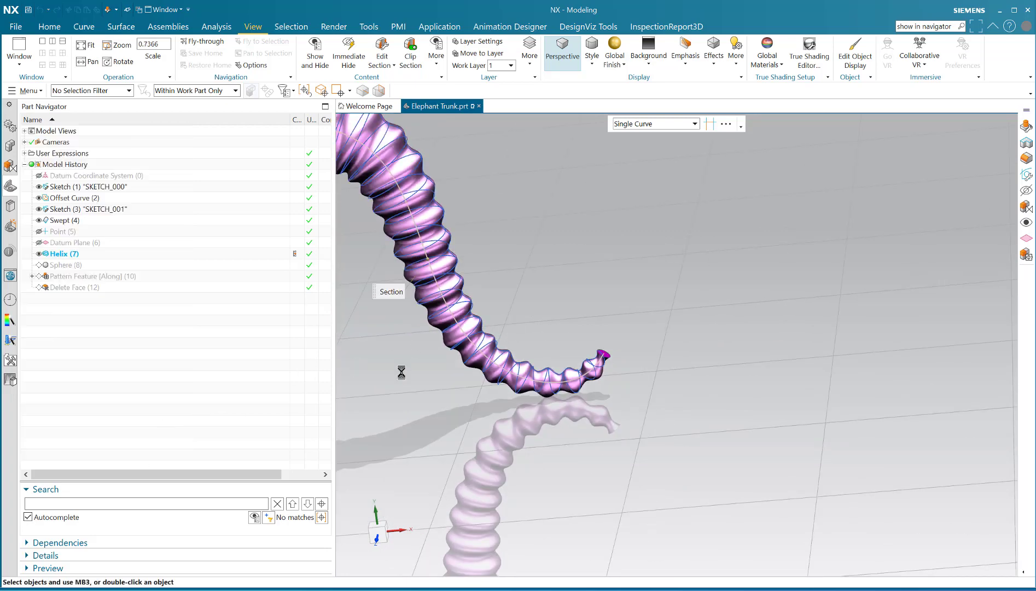
# Step: Make Sphere (8) the current feature and inspect the sphere at the start of the helix on the trunk's wide end
pyautogui.rightClick(61, 267)
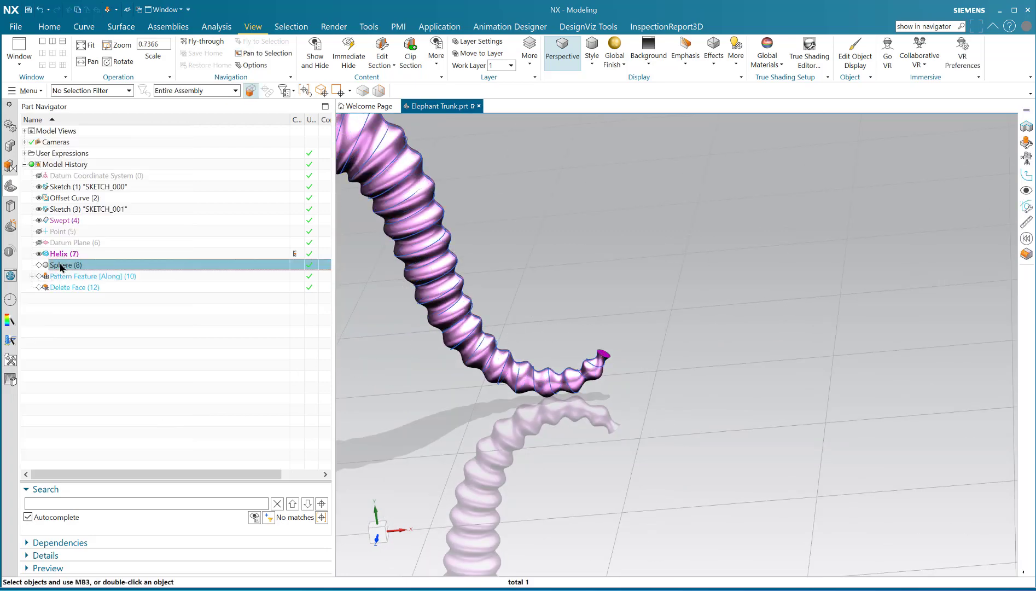
pyautogui.click(102, 310)
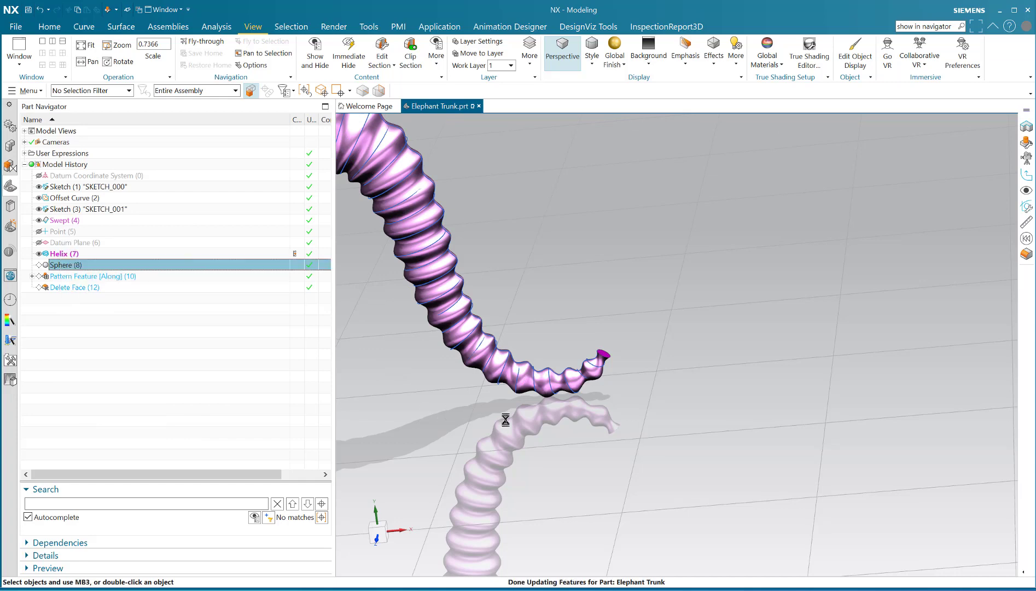
pyautogui.scroll(-3, 632, 390)
pyautogui.scroll(6, 456, 221)
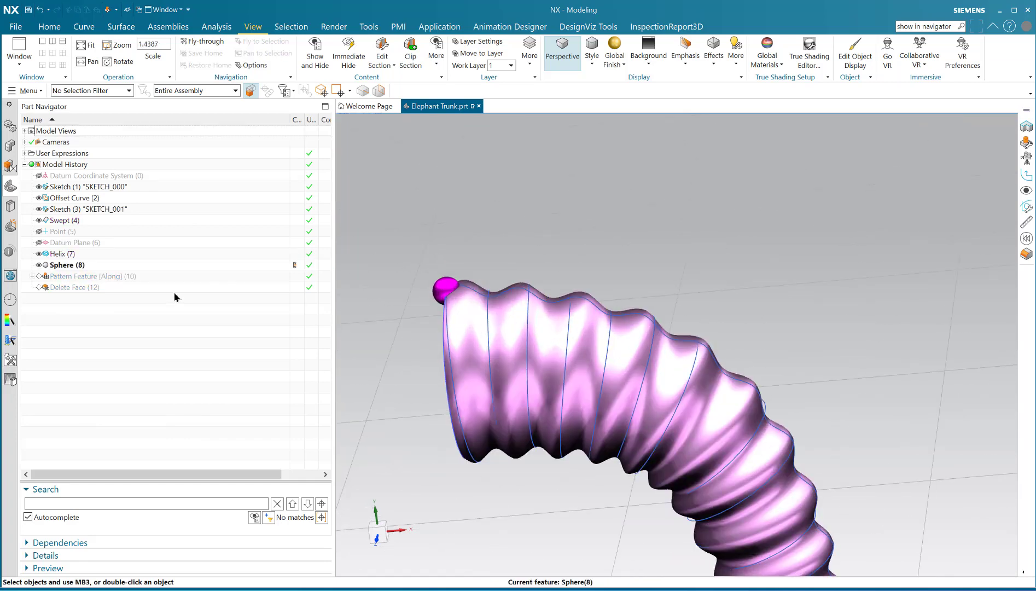
# Step: Make Pattern Feature [Along] (10) the current feature and inspect the patterned spheres from the trunk's wide end to its tip
pyautogui.click(95, 276)
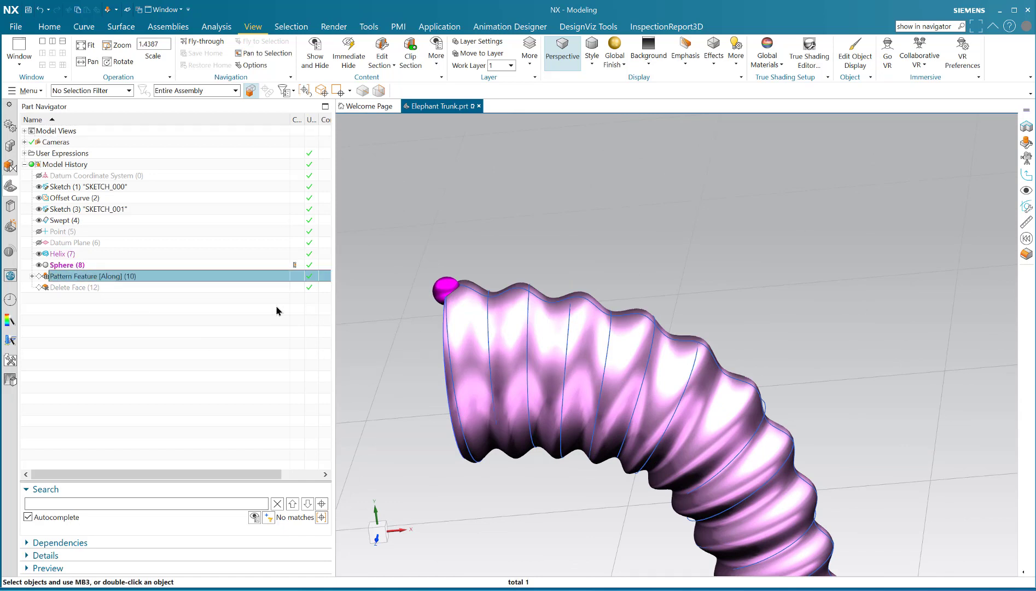
pyautogui.rightClick(146, 274)
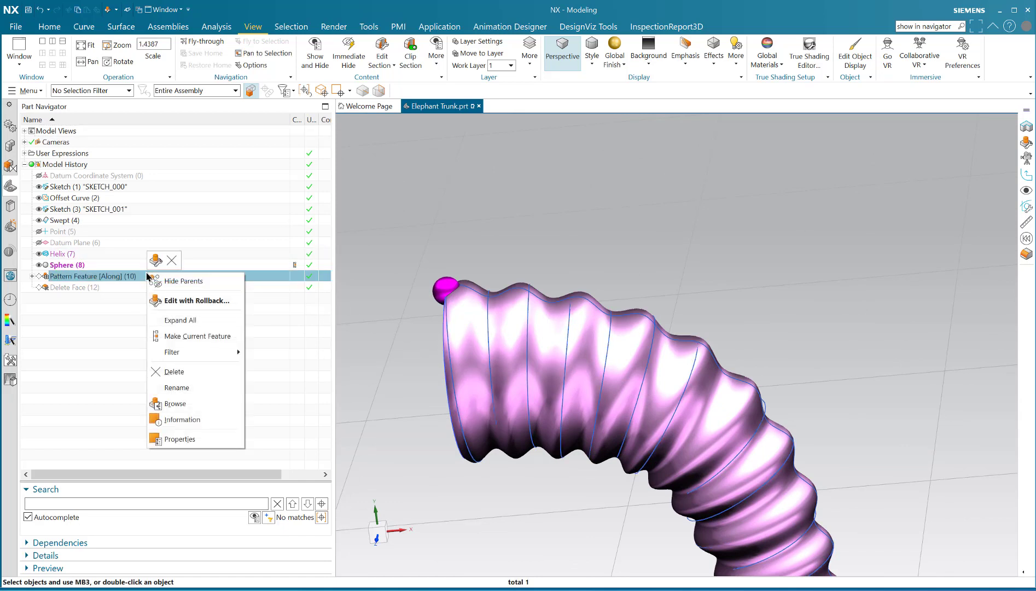
pyautogui.click(176, 335)
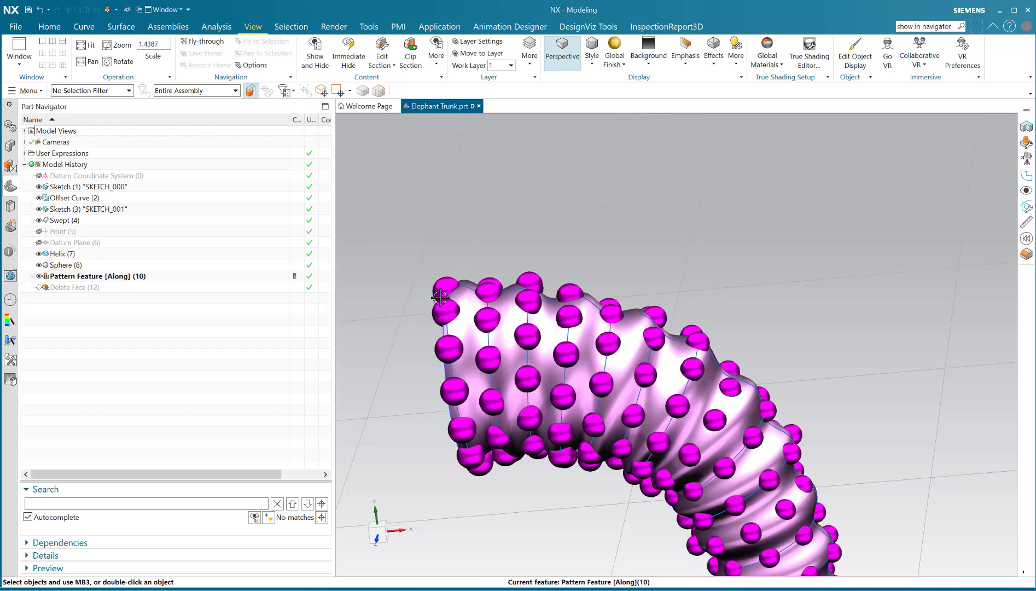
pyautogui.scroll(-3, 438, 268)
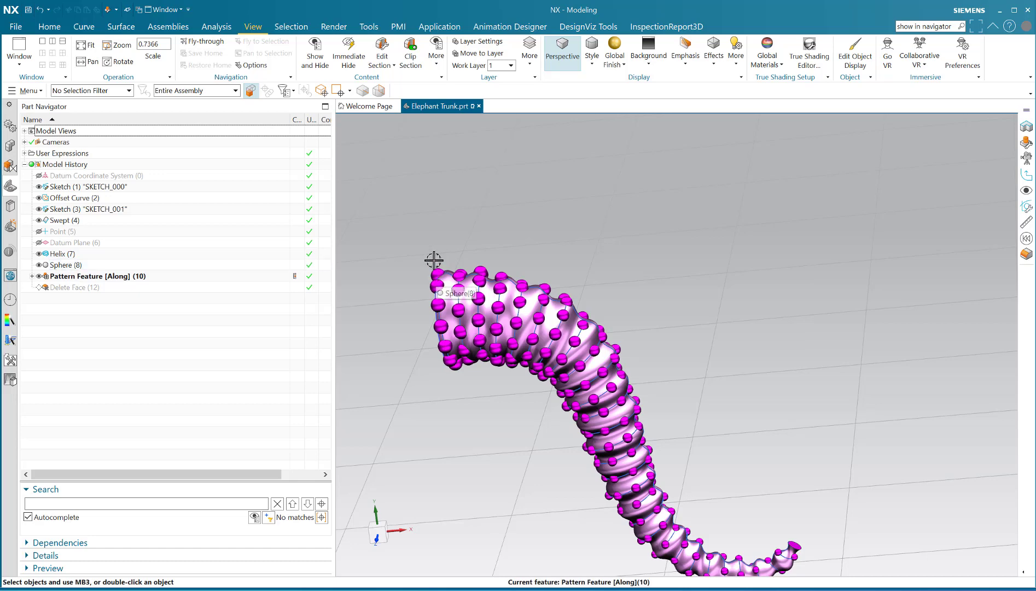
pyautogui.scroll(-2, 429, 257)
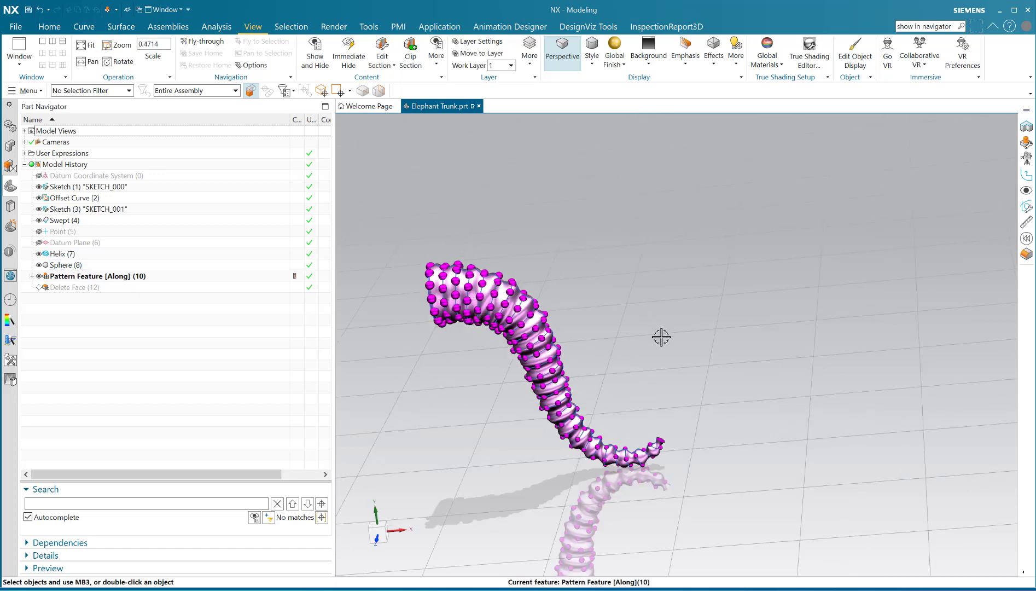
pyautogui.scroll(3, 673, 448)
pyautogui.scroll(-3, 619, 425)
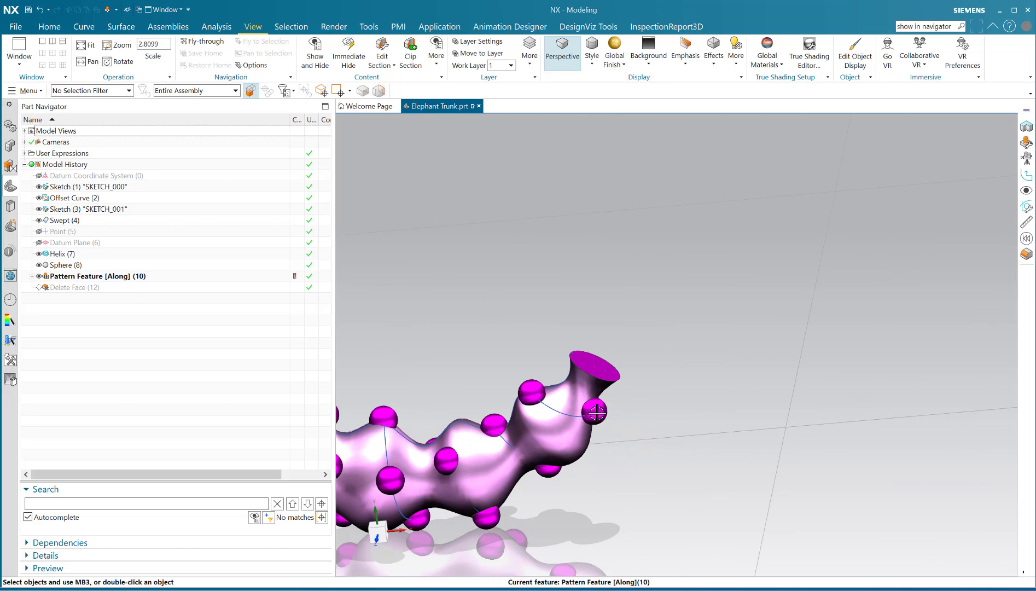
pyautogui.scroll(-10, 671, 405)
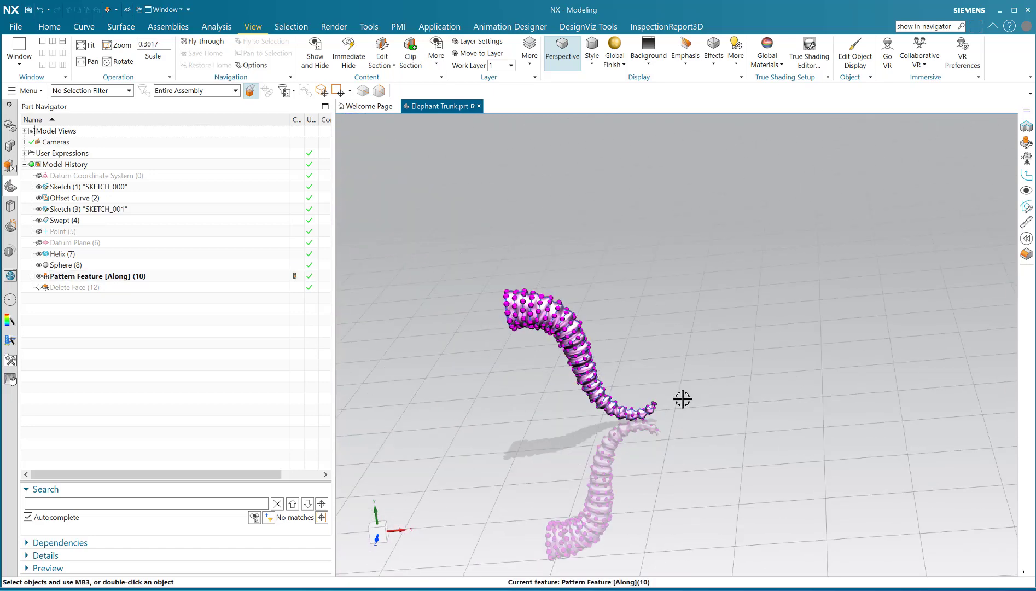
# Step: Examine the sphere pattern along the helix, comparing sphere size and spacing at the trunk's wide end and narrow tip
pyautogui.scroll(2, 637, 367)
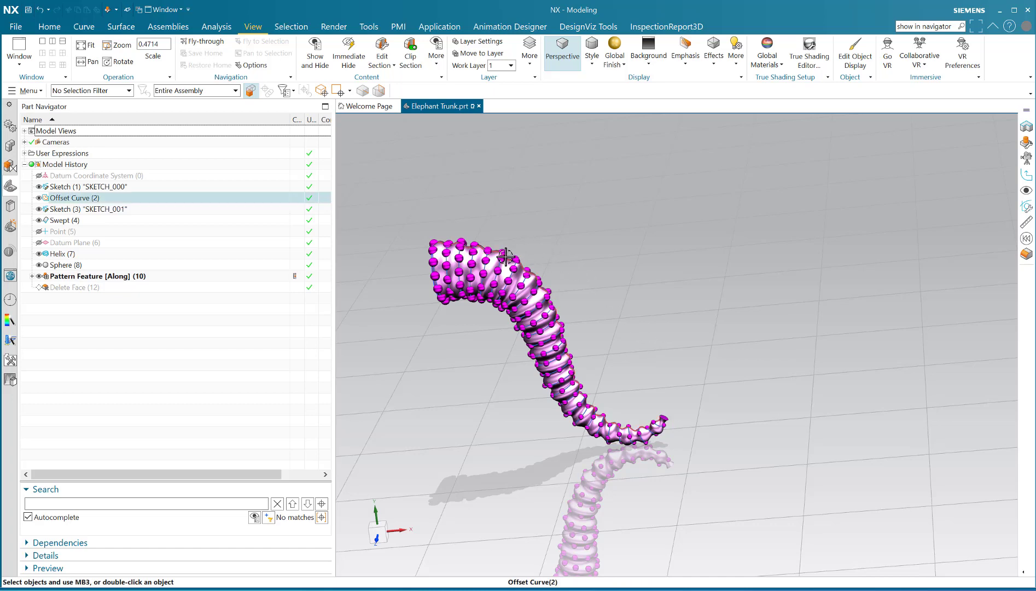
pyautogui.scroll(3, 505, 257)
pyautogui.scroll(3, 463, 224)
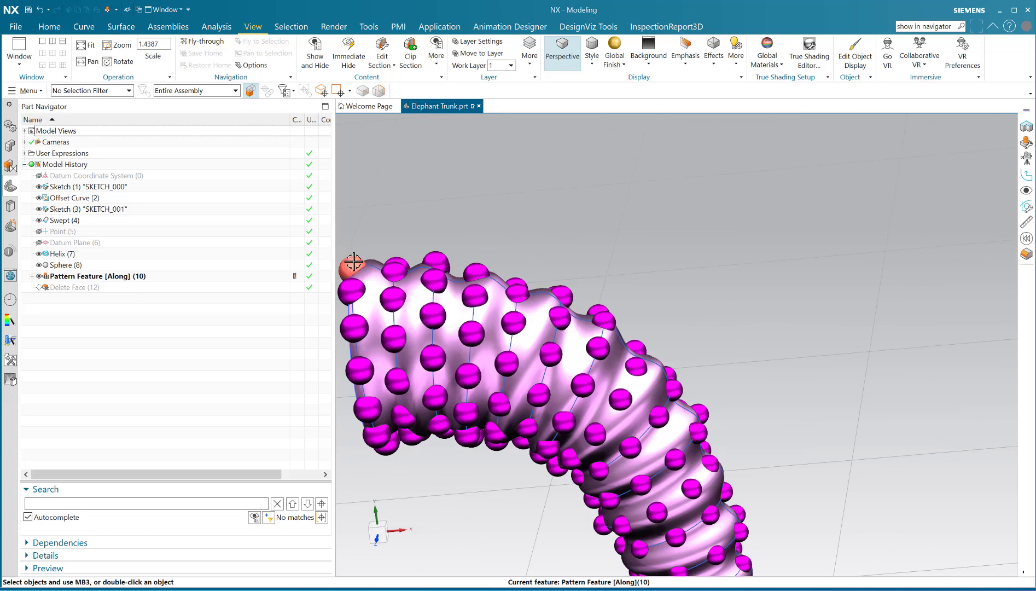
pyautogui.scroll(-3, 370, 173)
pyautogui.scroll(-3, 557, 322)
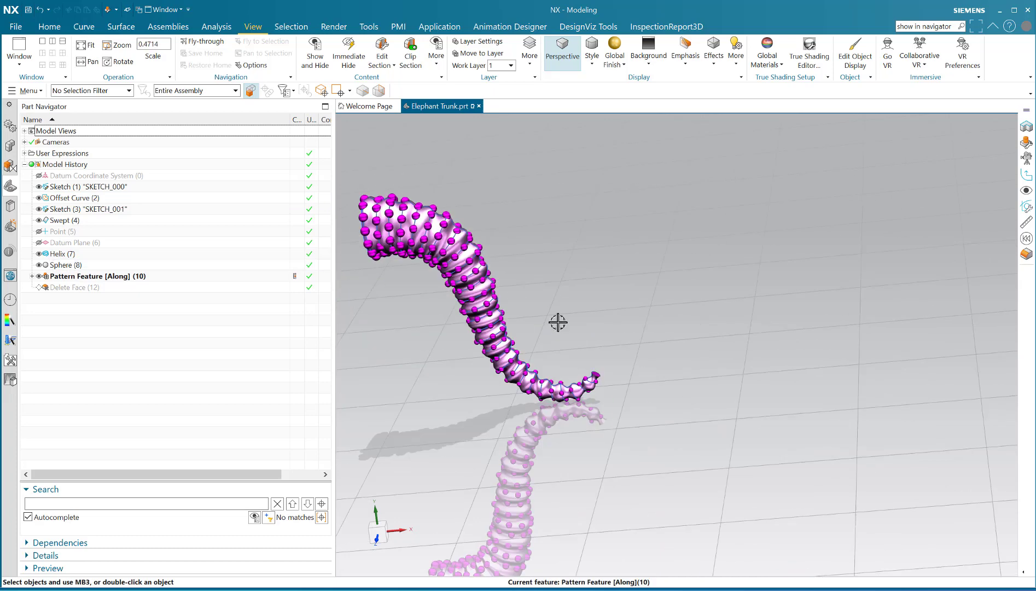
pyautogui.scroll(3, 601, 388)
pyautogui.scroll(3, 590, 359)
pyautogui.scroll(-3, 659, 374)
pyautogui.scroll(-3, 628, 361)
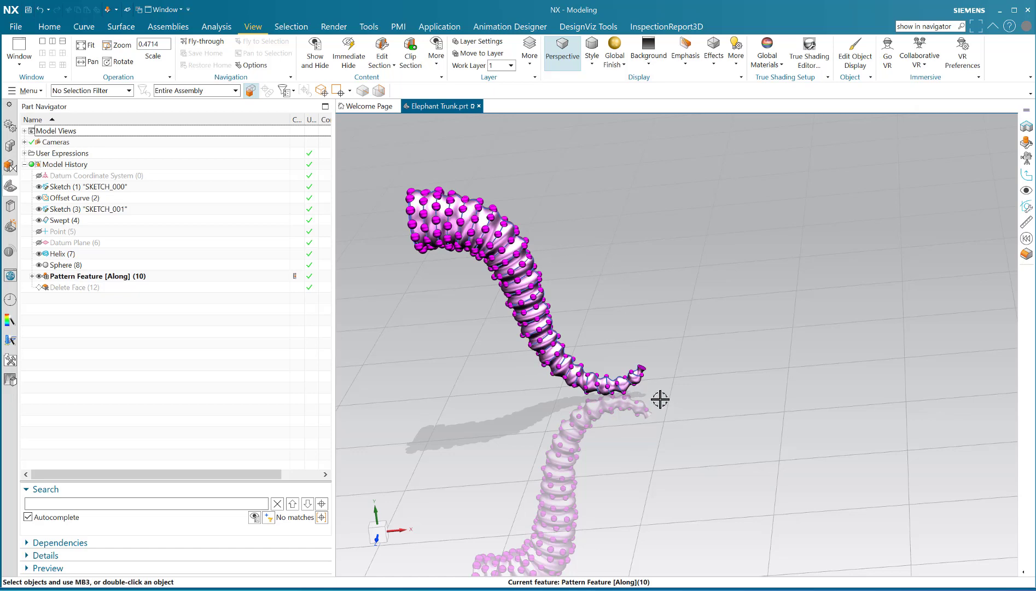
pyautogui.scroll(4, 646, 383)
pyautogui.scroll(-1, 622, 353)
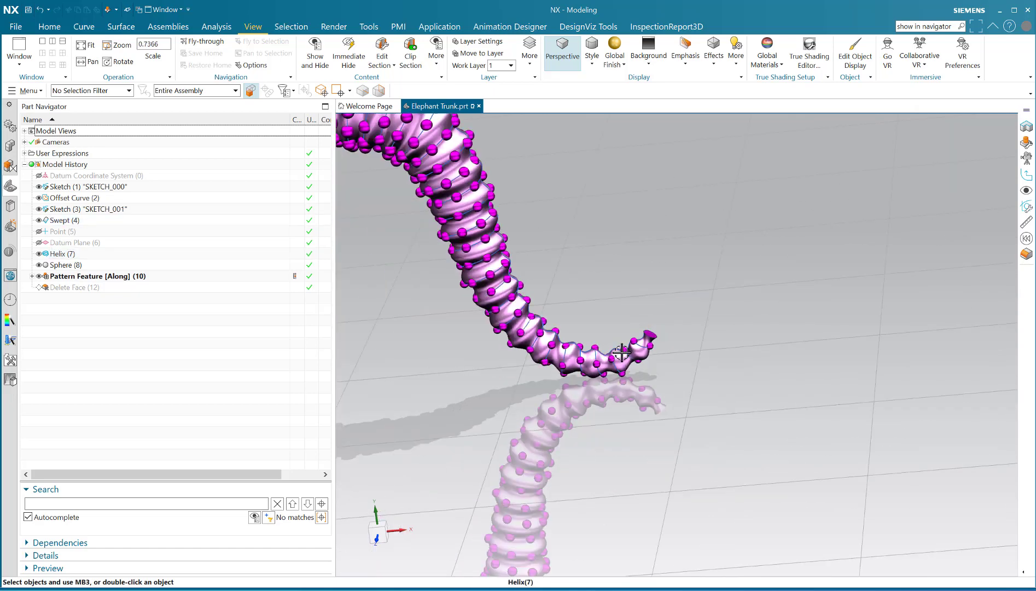
pyautogui.scroll(-5, 610, 345)
pyautogui.moveTo(601, 257); pyautogui.dragTo(549, 266, button='middle')
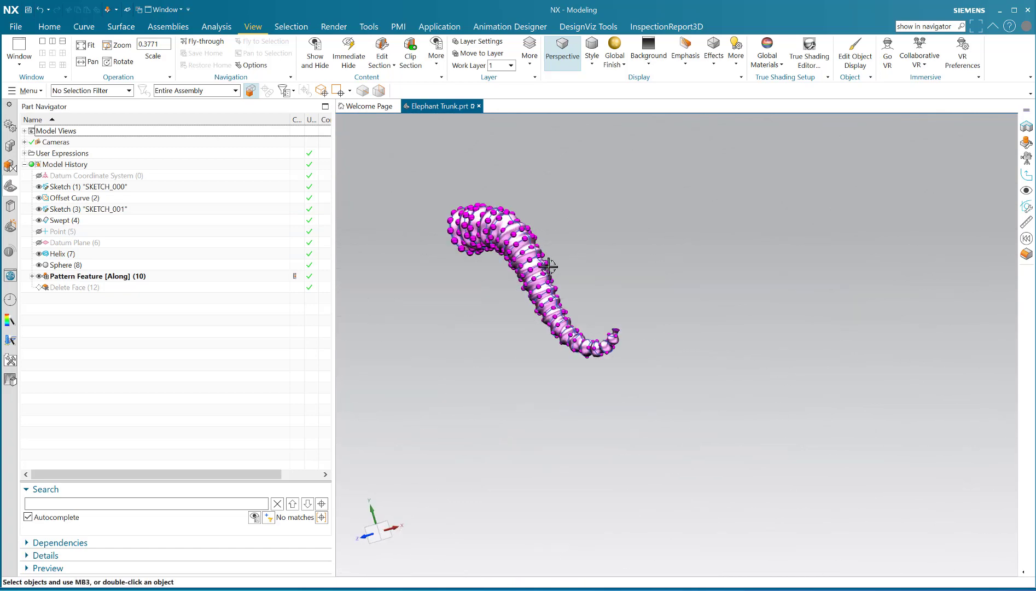
# Step: Make Delete Face (12) the current feature and inspect the open wide end of the trunk
pyautogui.click(72, 286)
pyautogui.rightClick(72, 285)
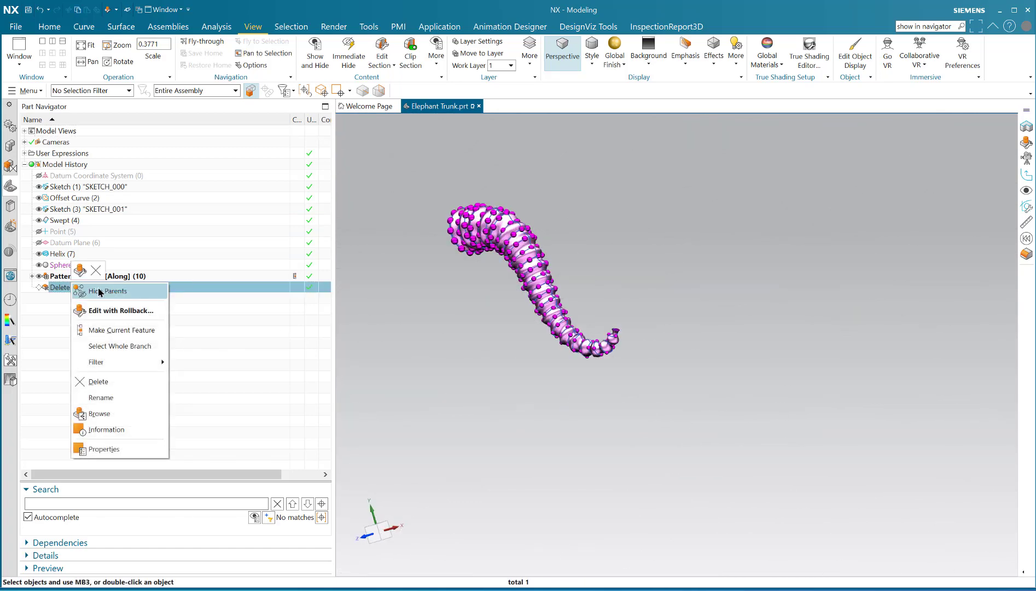
pyautogui.click(115, 331)
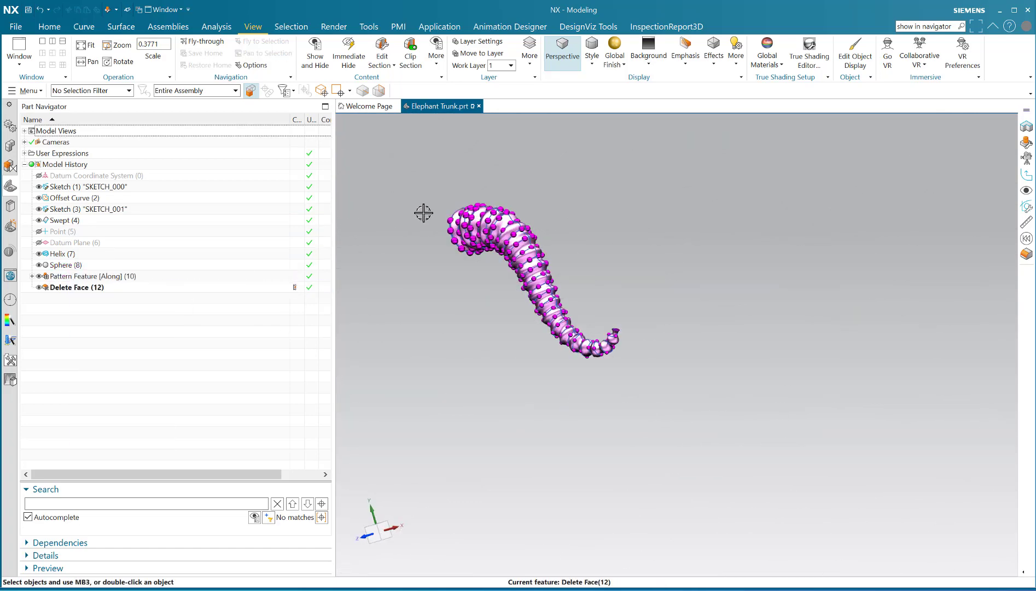
pyautogui.scroll(4, 423, 213)
pyautogui.scroll(2, 467, 224)
pyautogui.moveTo(476, 221); pyautogui.dragTo(412, 224, button='middle')
pyautogui.scroll(-4, 493, 239)
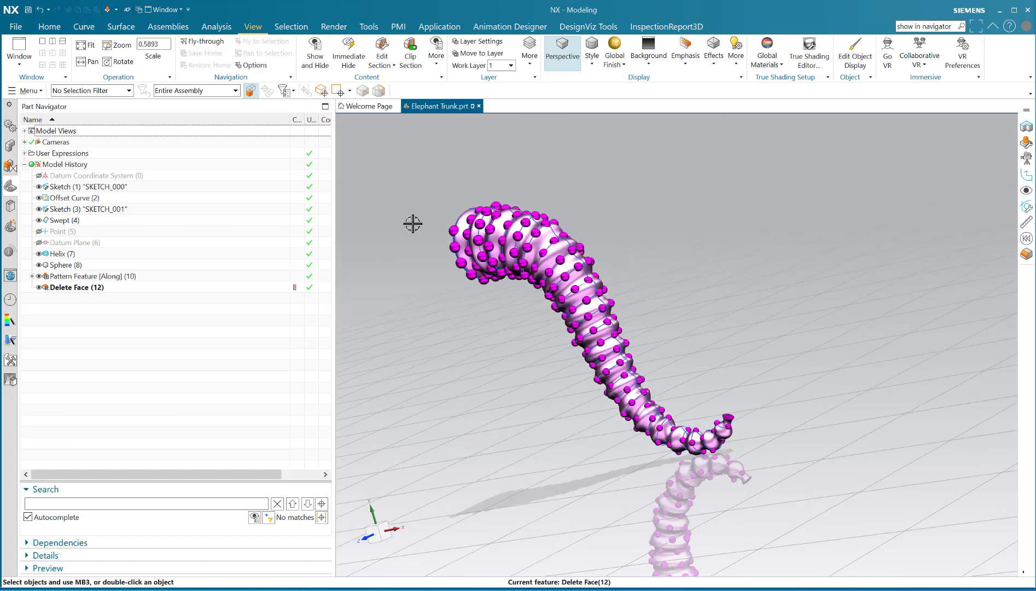
pyautogui.scroll(-1, 412, 224)
# Step: Hide all curves in the model through Show and Hide, and close the dialog
pyautogui.hotkey('ctrl', 'w')
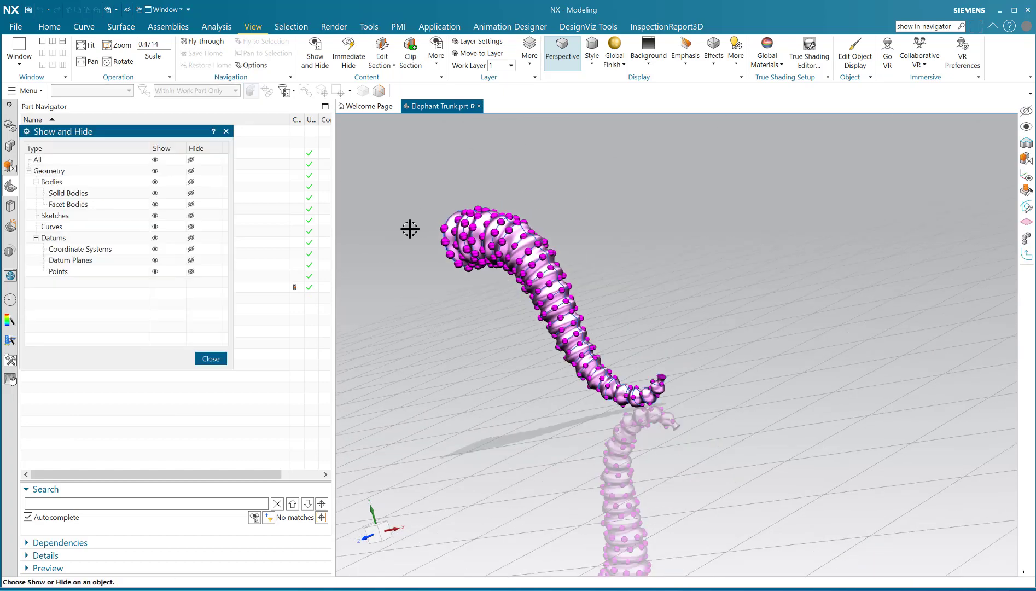
pyautogui.click(193, 226)
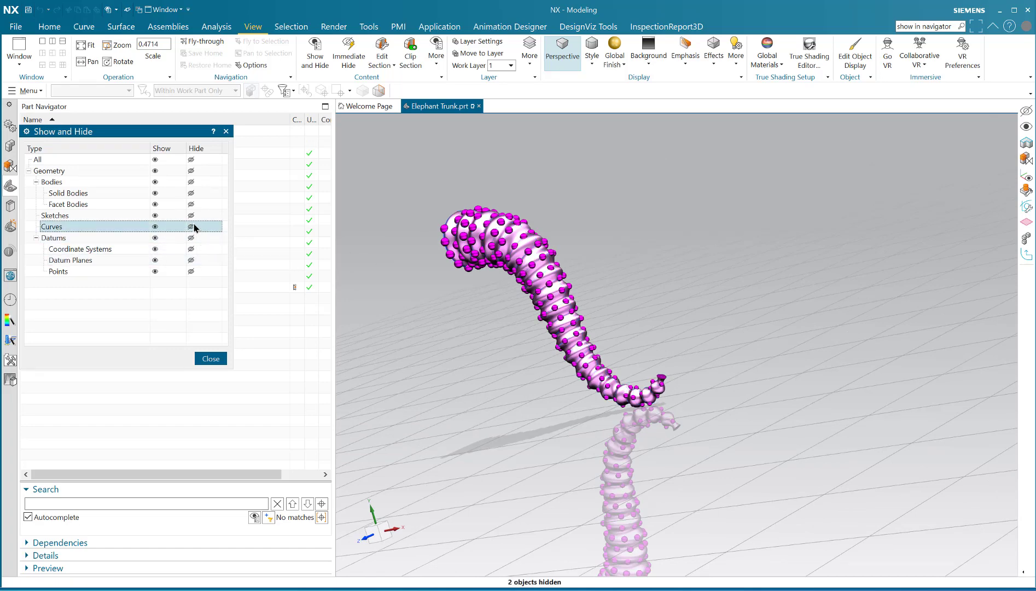
pyautogui.click(216, 357)
# Step: Examine the finished trunk body and its patterned spheres from several angles with the curves hidden
pyautogui.moveTo(462, 407)
pyautogui.mouseDown(button='middle')
pyautogui.moveTo(458, 419)
pyautogui.moveTo(482, 398)
pyautogui.moveTo(458, 418)
pyautogui.mouseUp(button='middle')
pyautogui.moveTo(585, 268); pyautogui.dragTo(720, 346, button='middle')
pyautogui.scroll(3, 671, 366)
pyautogui.scroll(-2, 725, 363)
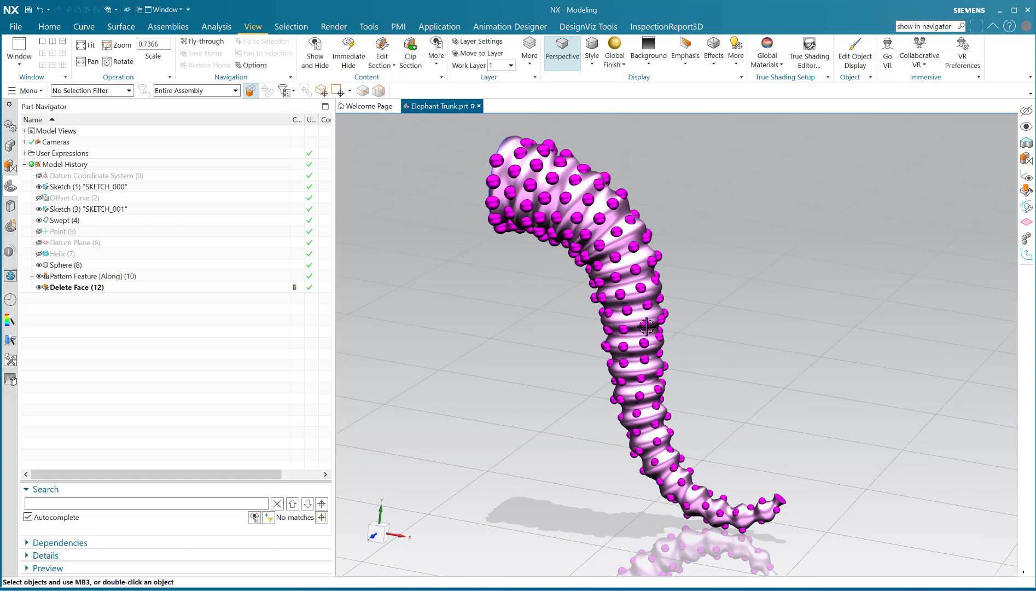
pyautogui.moveTo(777, 282); pyautogui.dragTo(754, 291, button='middle')
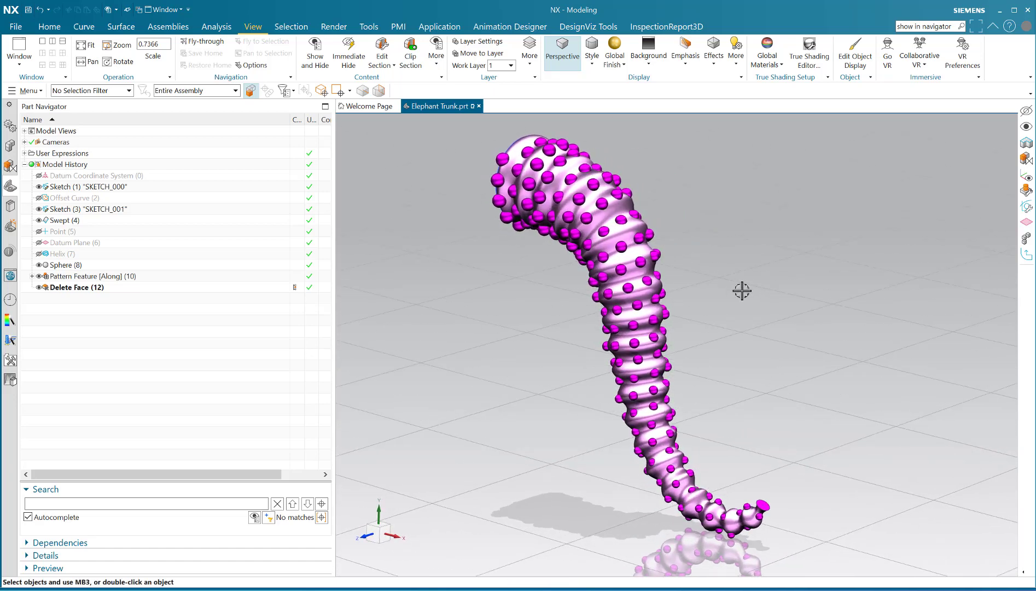
pyautogui.click(631, 223)
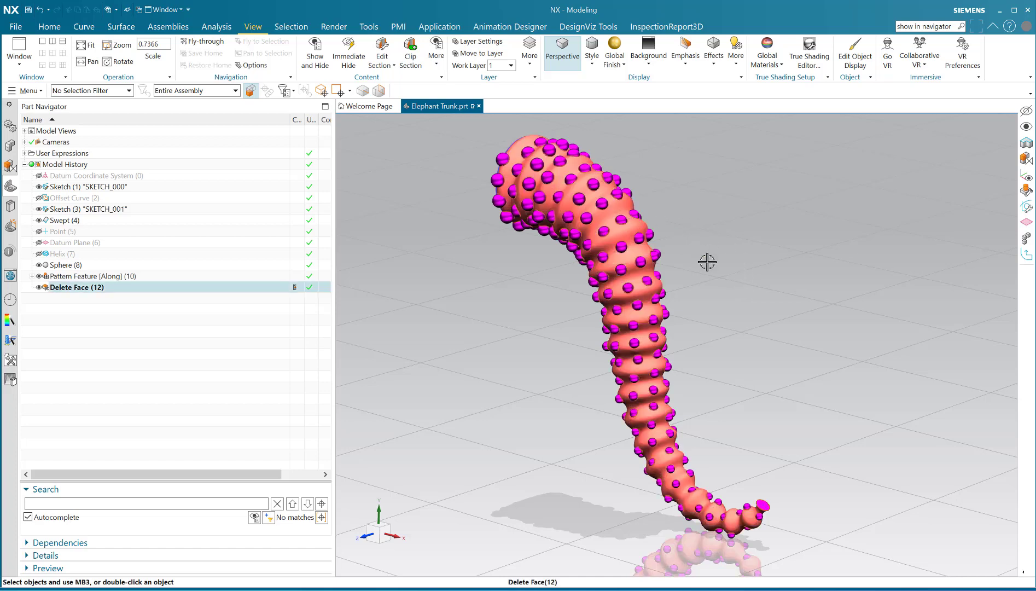
pyautogui.press('Escape')
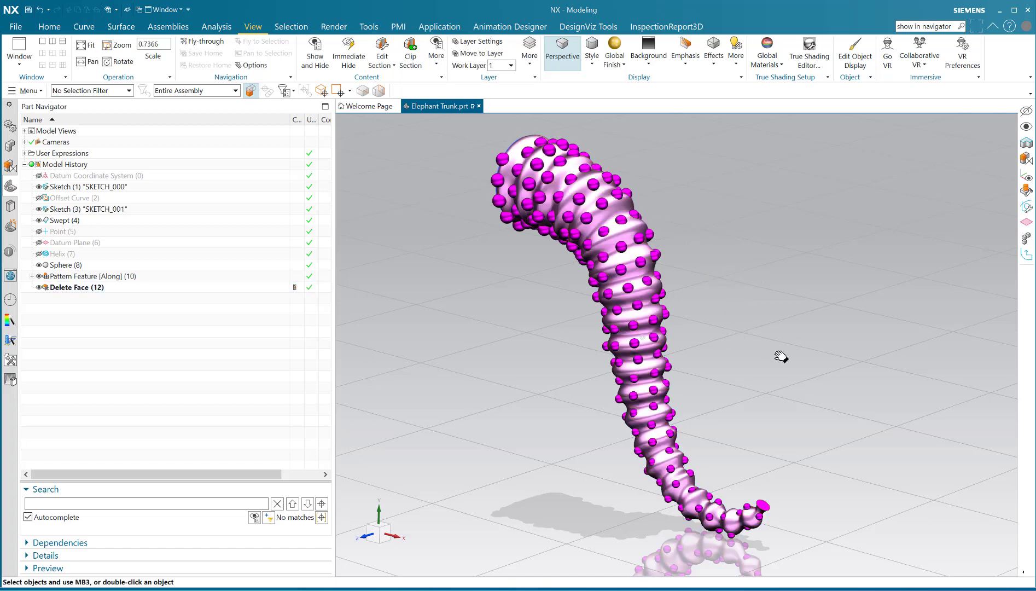
pyautogui.moveTo(781, 357); pyautogui.dragTo(817, 338, button='middle')
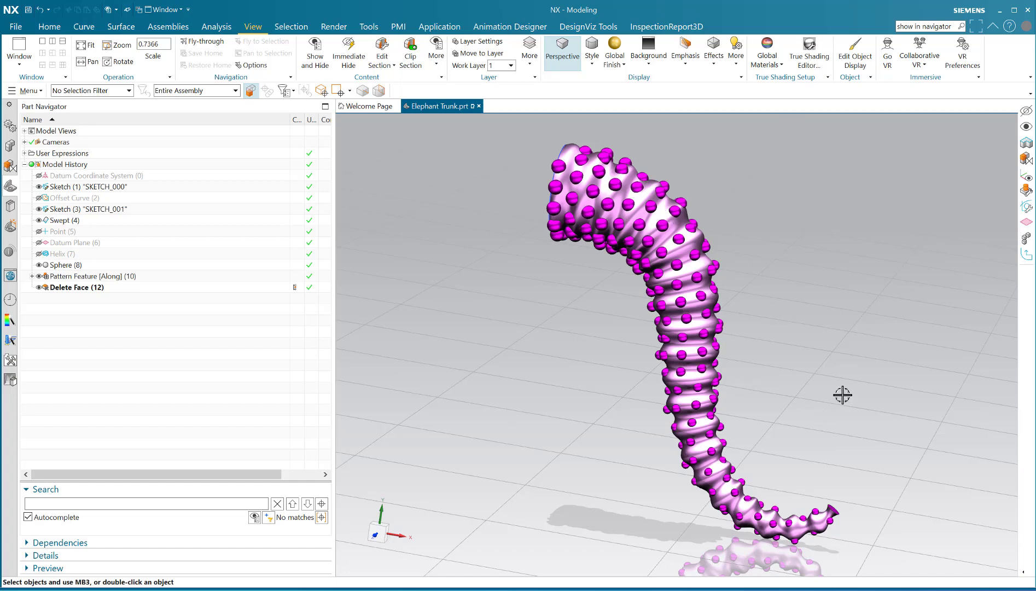
pyautogui.moveTo(860, 387)
pyautogui.mouseDown(button='middle')
pyautogui.moveTo(869, 394)
pyautogui.moveTo(852, 388)
pyautogui.mouseUp(button='middle')
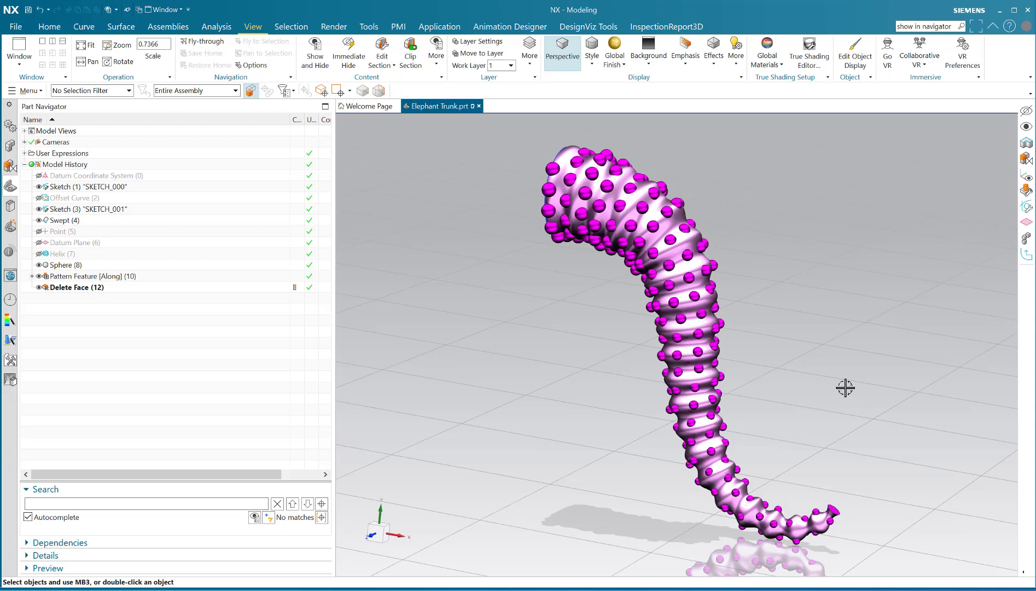
pyautogui.moveTo(848, 401); pyautogui.dragTo(814, 412, button='middle')
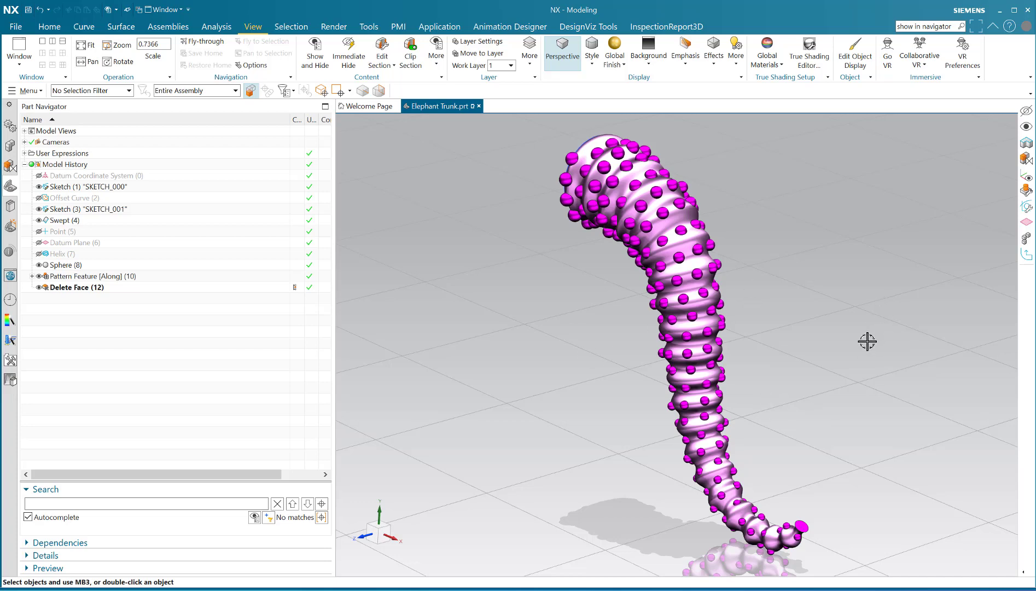
pyautogui.moveTo(821, 348)
pyautogui.mouseDown(button='middle')
pyautogui.moveTo(818, 333)
pyautogui.moveTo(830, 349)
pyautogui.moveTo(836, 340)
pyautogui.moveTo(822, 344)
pyautogui.mouseUp(button='middle')
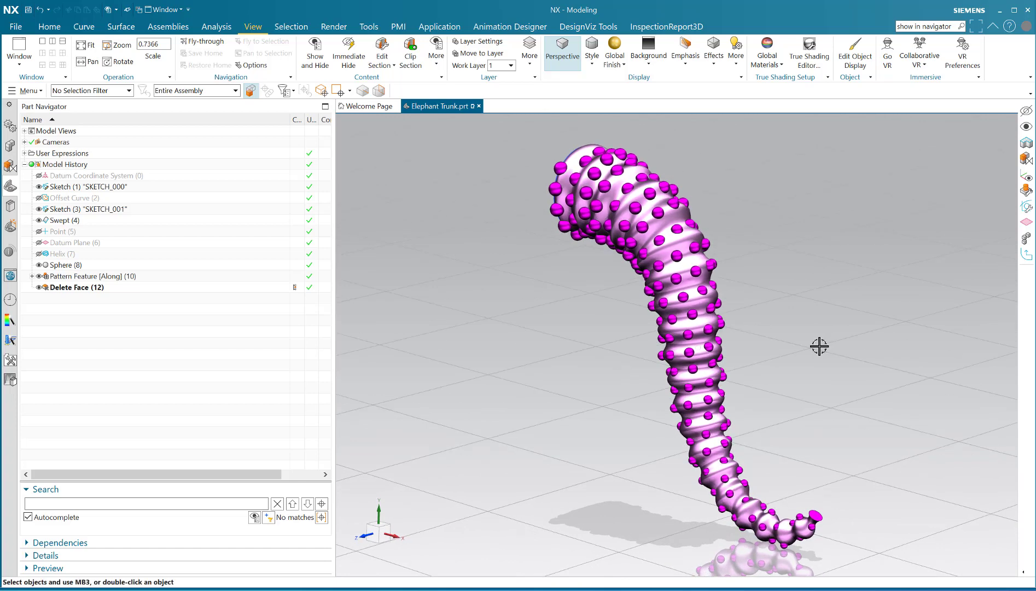